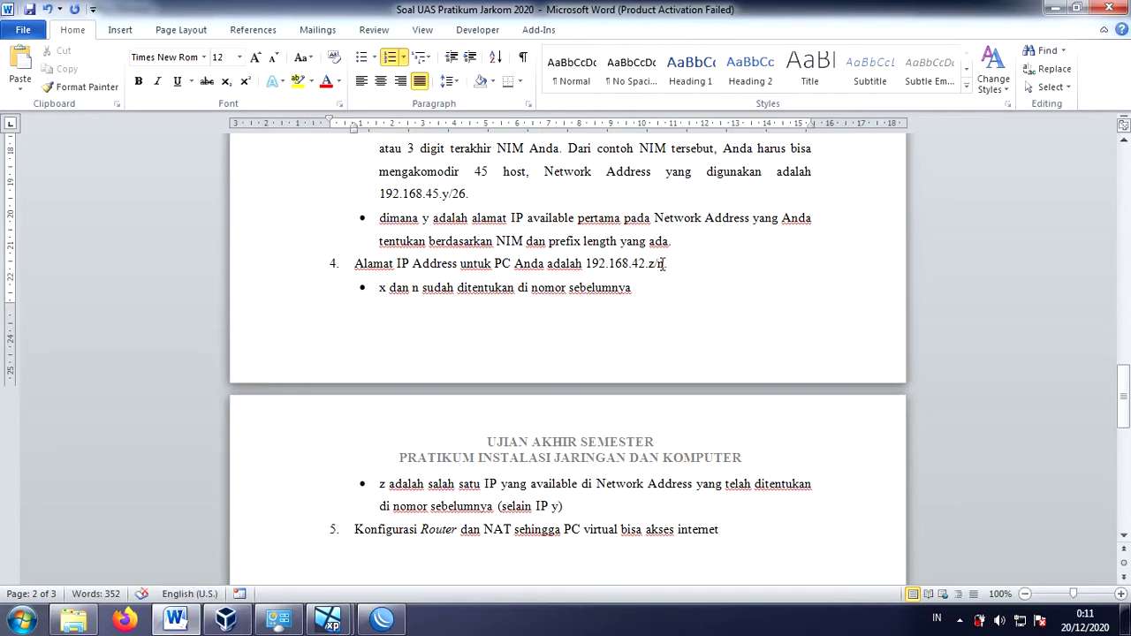
- Change item 4's address to 192.168.42.2/26, replacing n with 26 and z with 2
key("BackSpace")
type("26.")
left_click(656, 267)
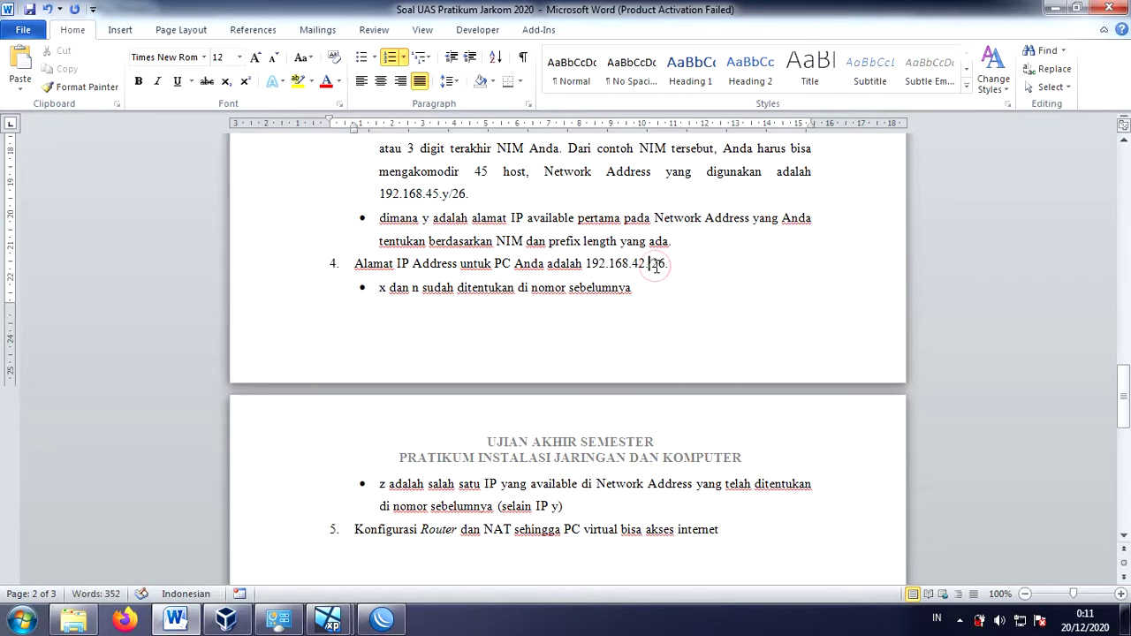
key("BackSpace")
type("2")
- Compare the network adapters of the PC ILHAM and Mikrotik Ilham VMs, checking host network connections
left_click(228, 621)
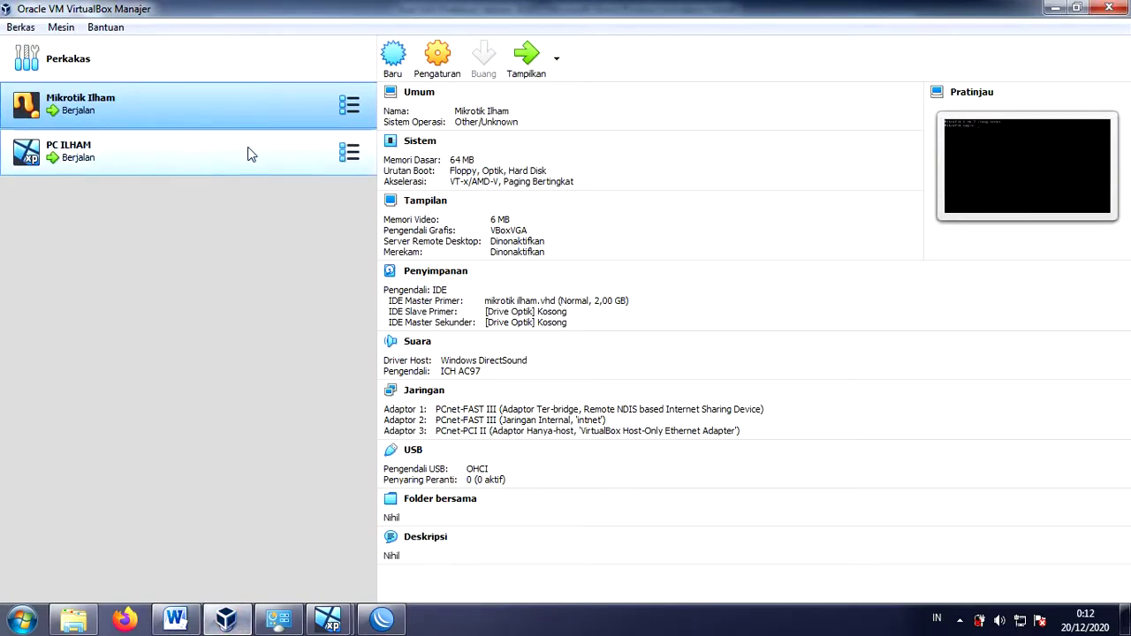
left_click(249, 152)
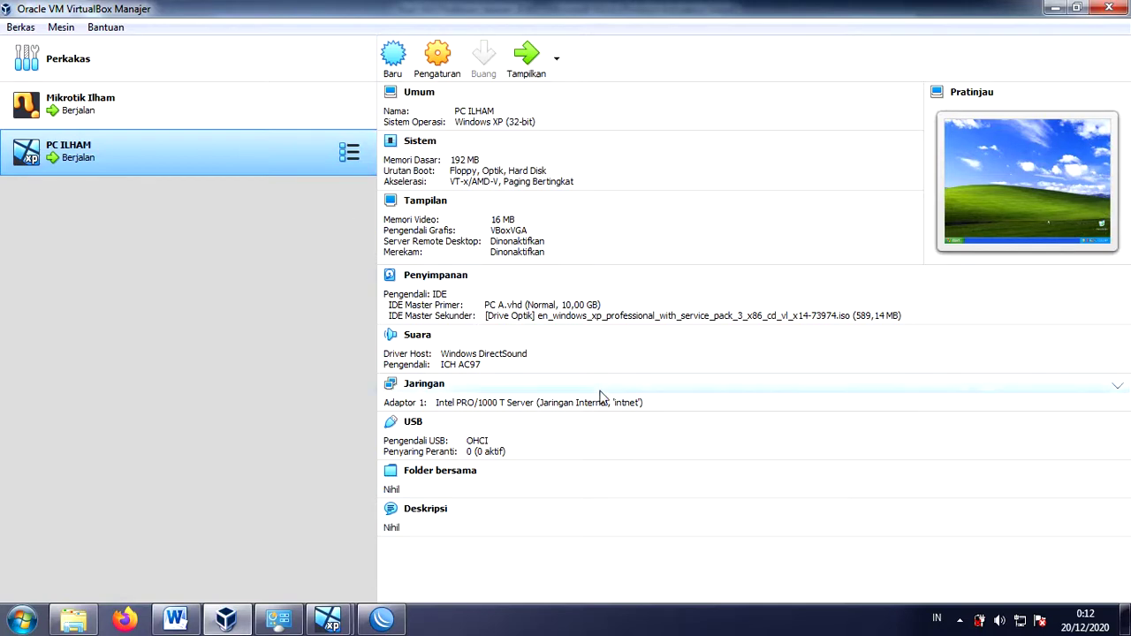
left_click(210, 112)
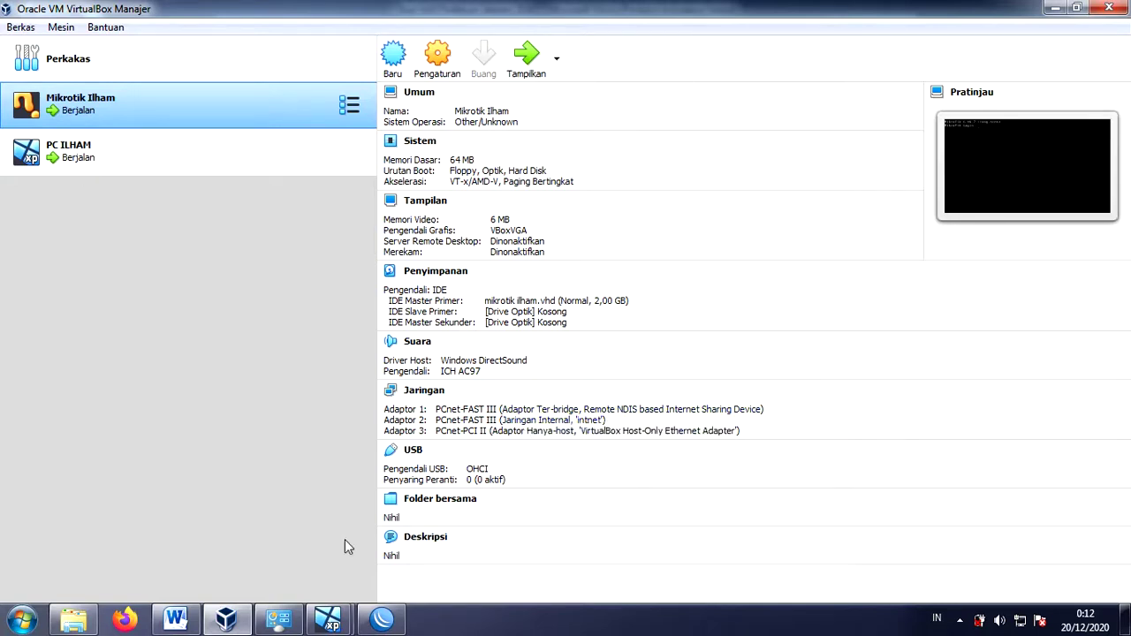
left_click(287, 628)
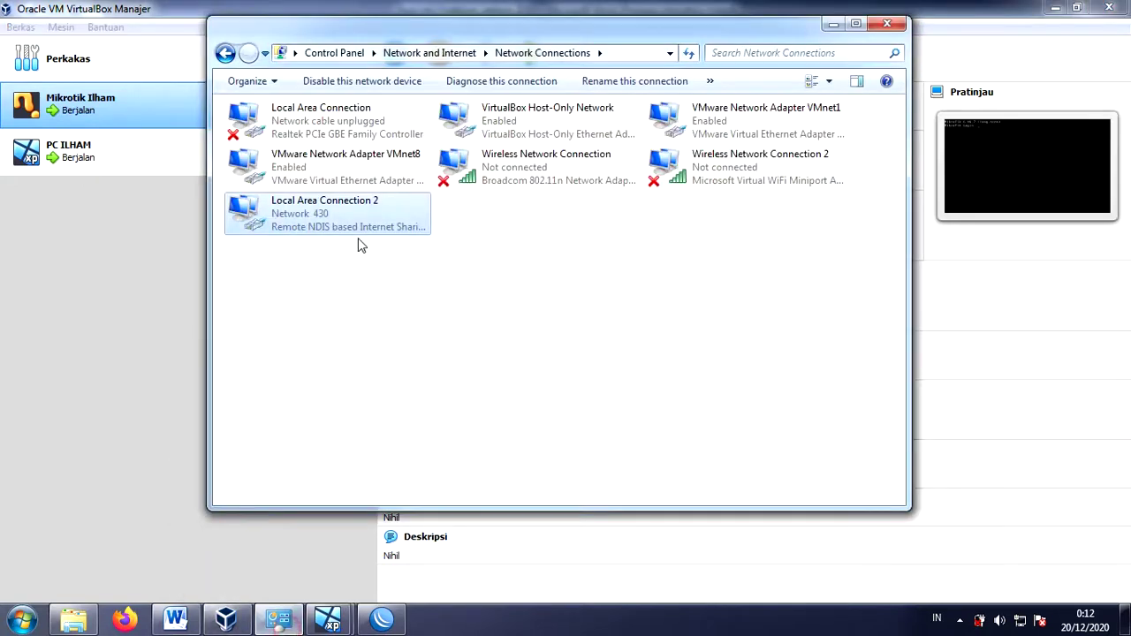
left_click(186, 280)
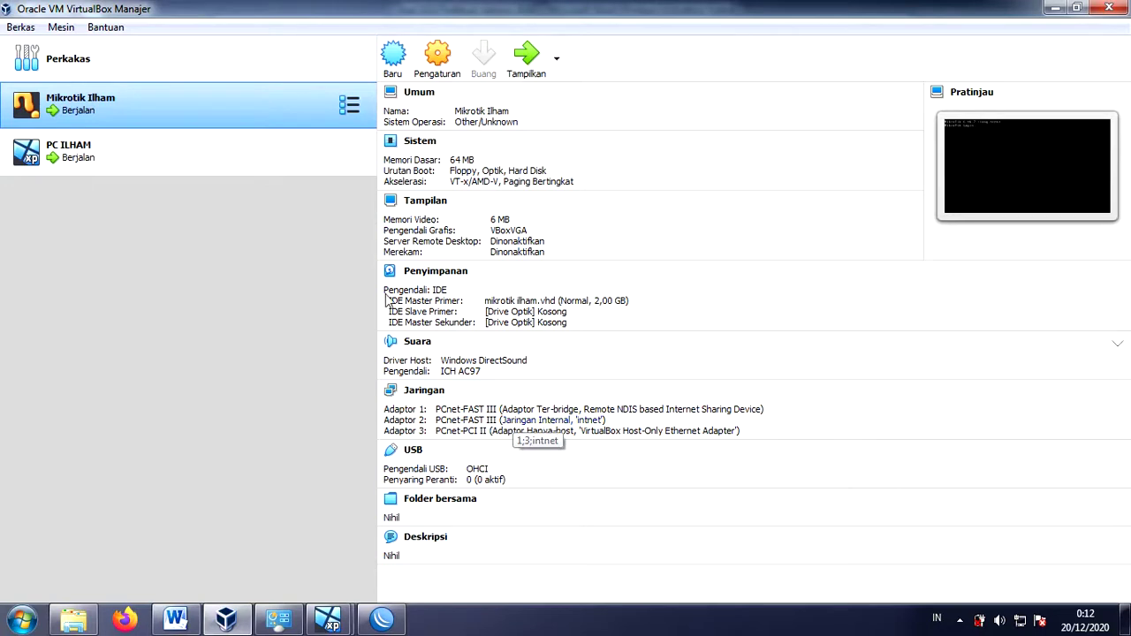
left_click(219, 157)
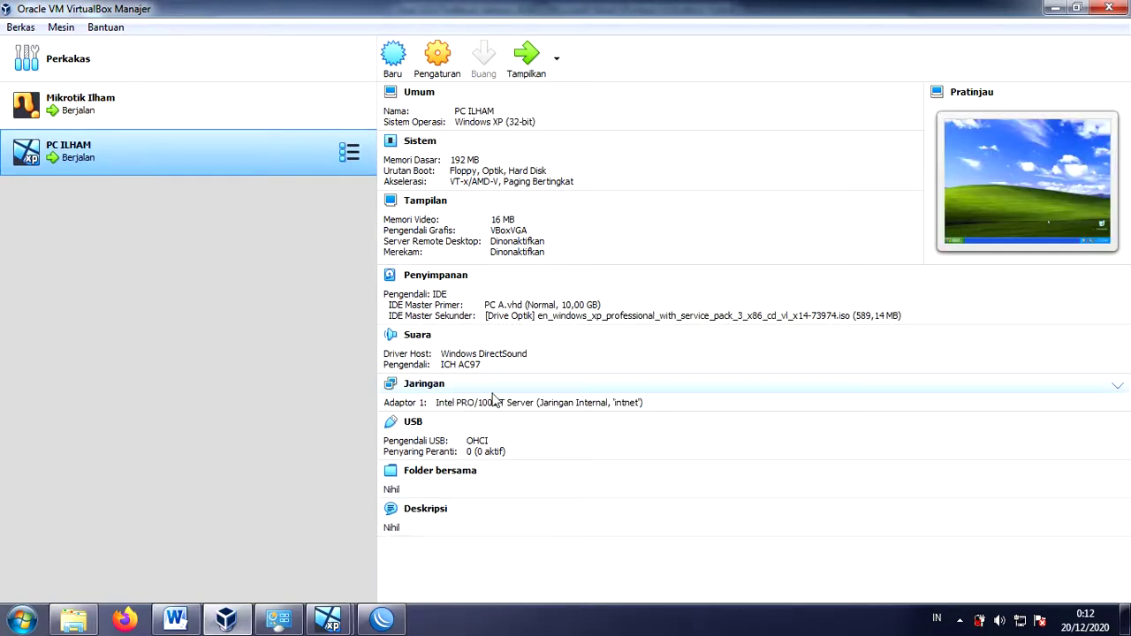
left_click(215, 102)
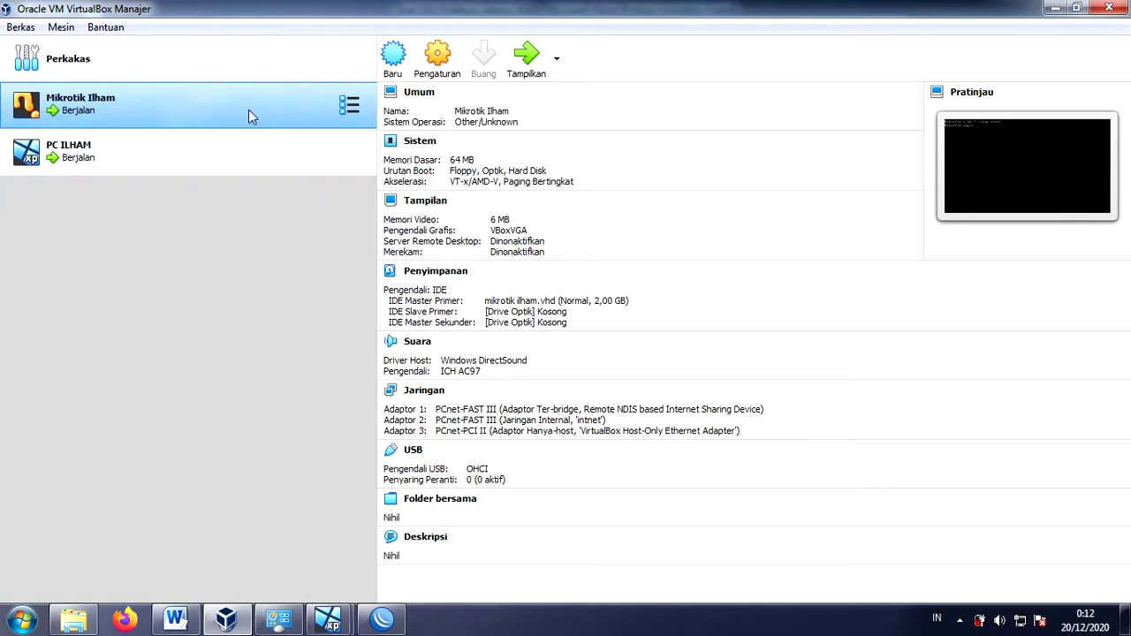
- Log in to the Mikrotik Ilham VM console as admin with an empty password
left_click(329, 619)
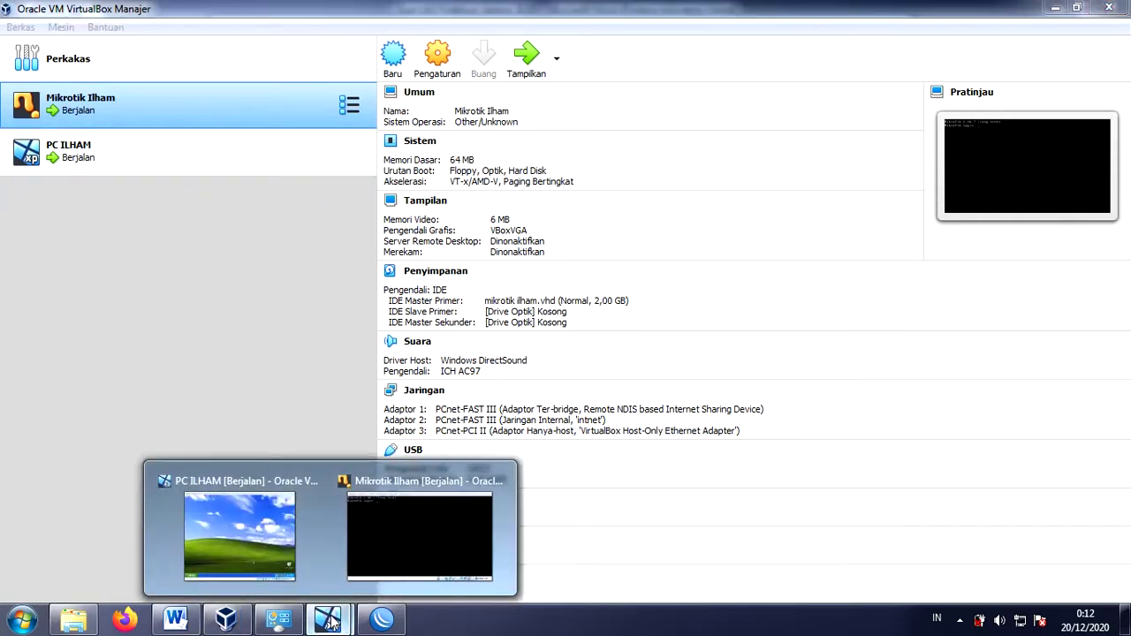
left_click(403, 568)
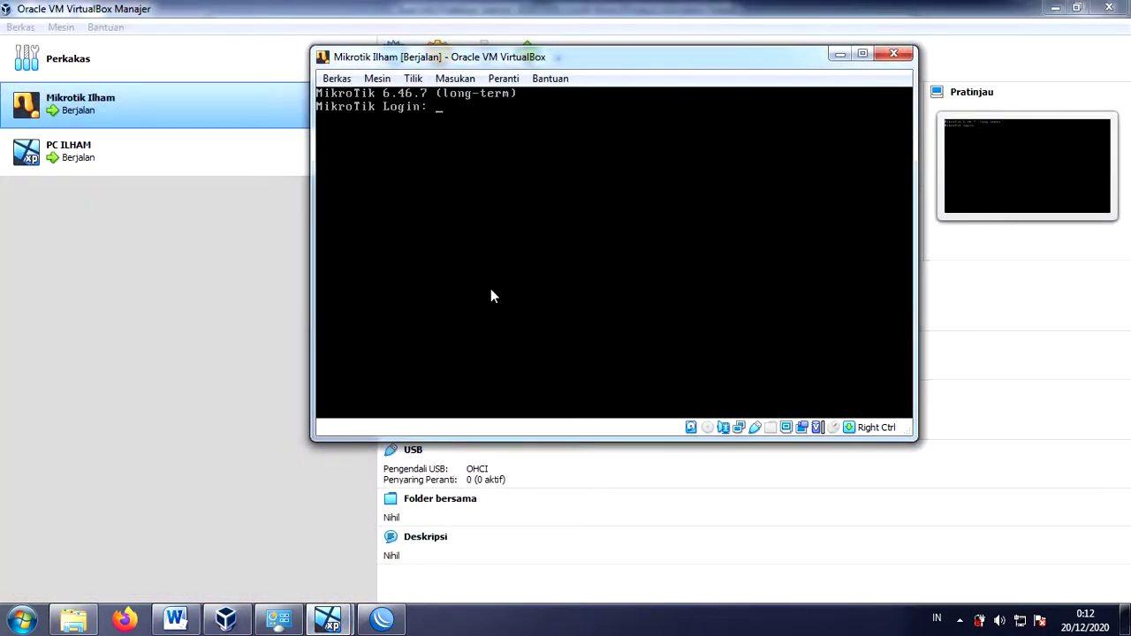
type("admin")
key("Return")
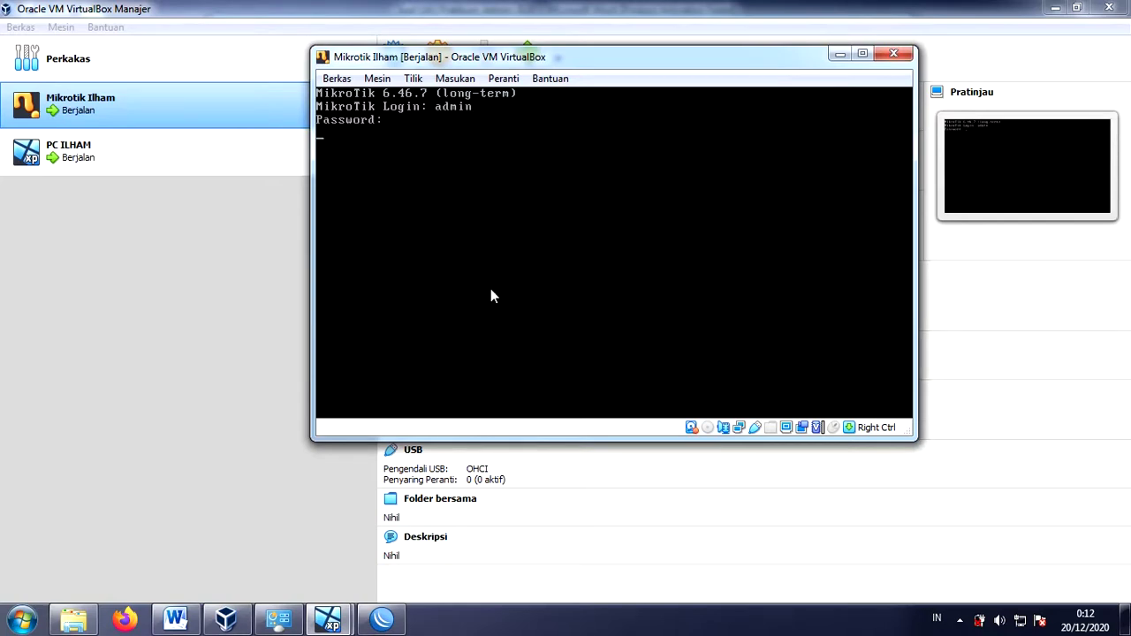
key("Return")
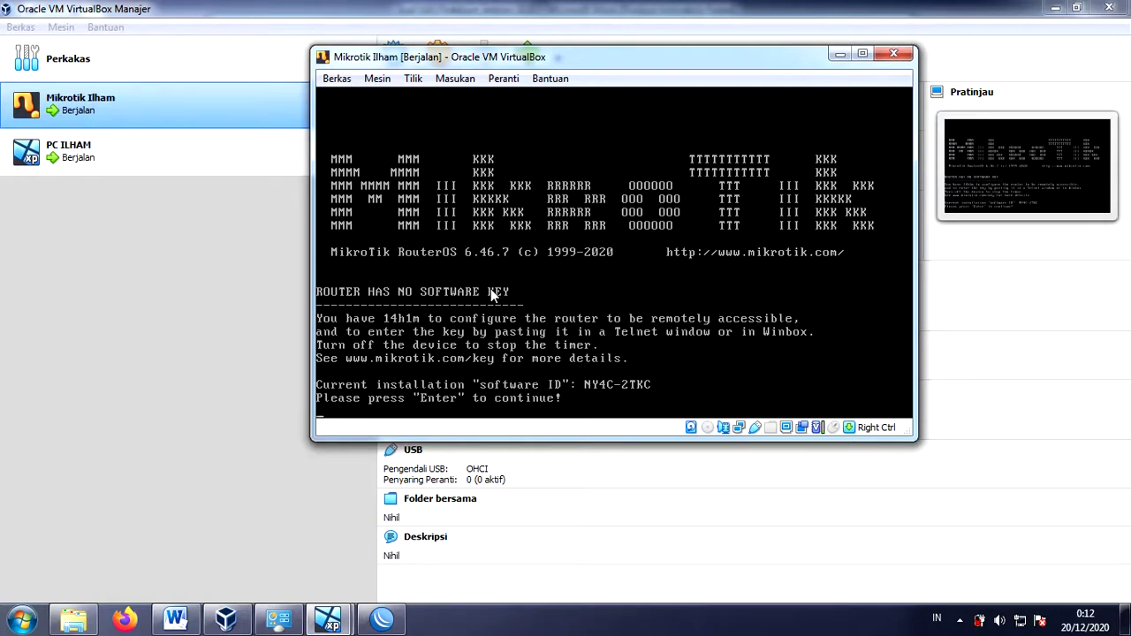
- Connect WinBox to the router through its link-local address from the Neighbors list
left_click(380, 623)
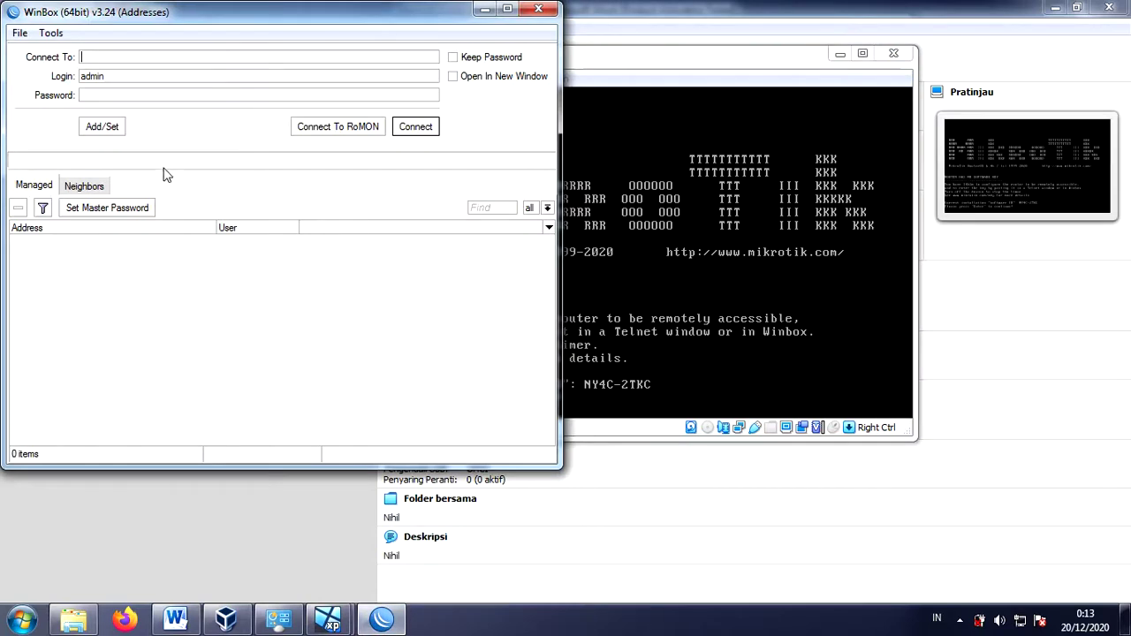
left_click(79, 191)
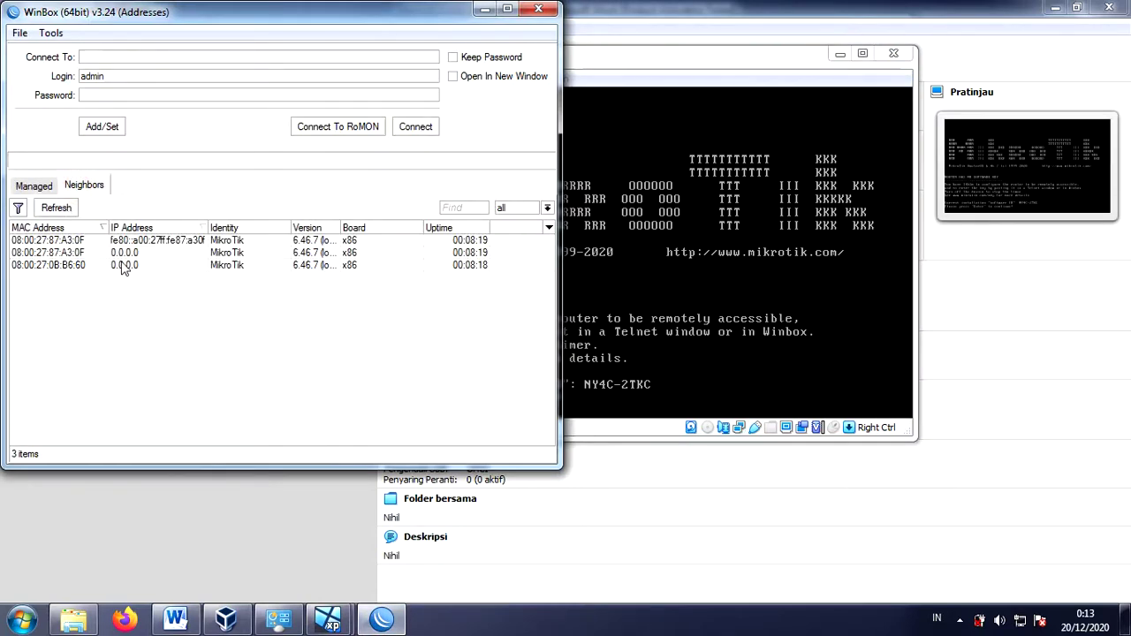
left_click(111, 242)
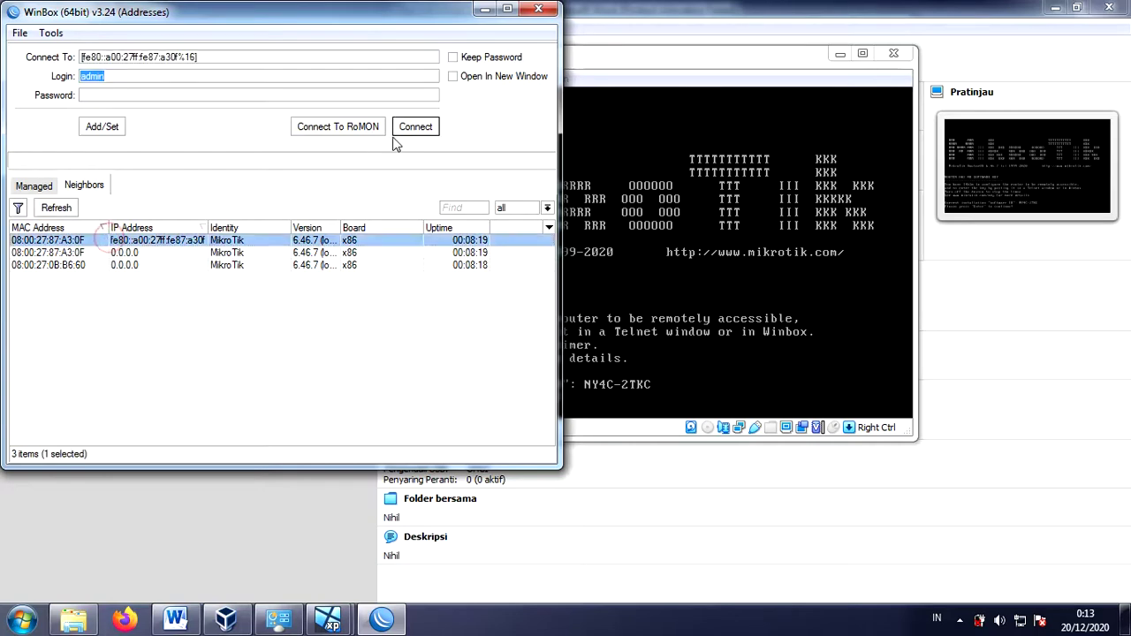
left_click(417, 129)
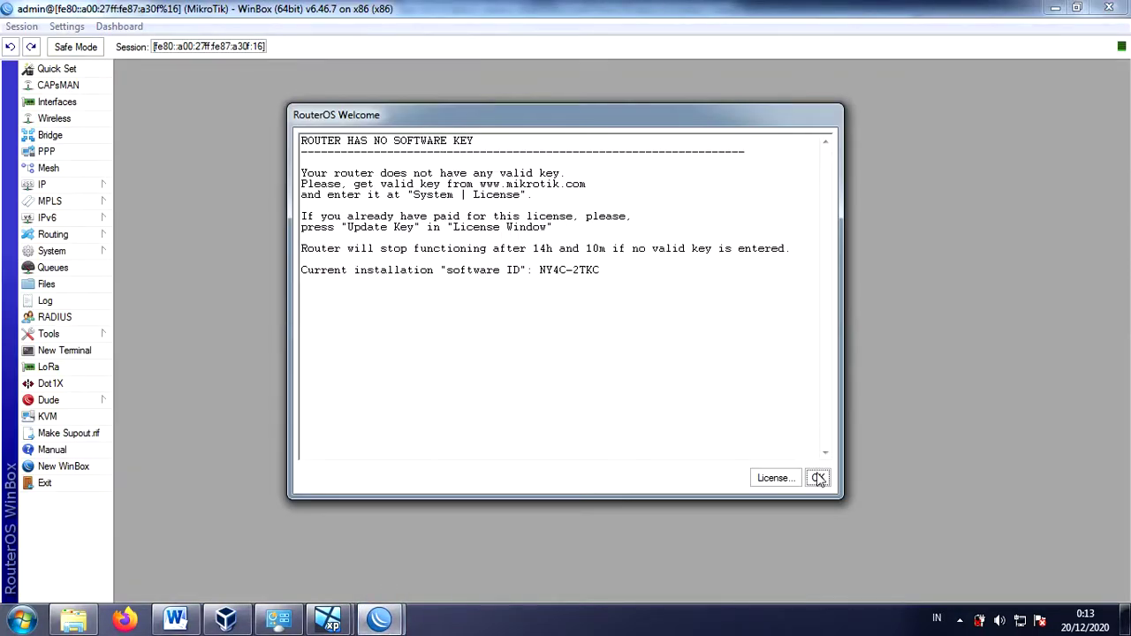
- Dismiss the welcome notice and add a DHCP client on ether1
left_click(817, 478)
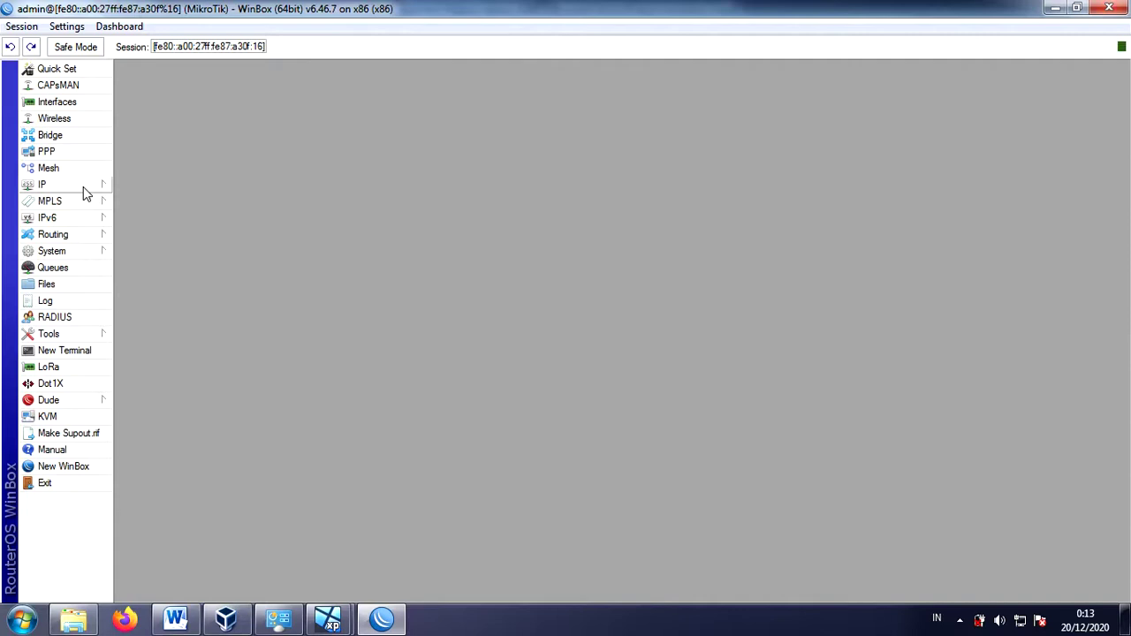
left_click(83, 186)
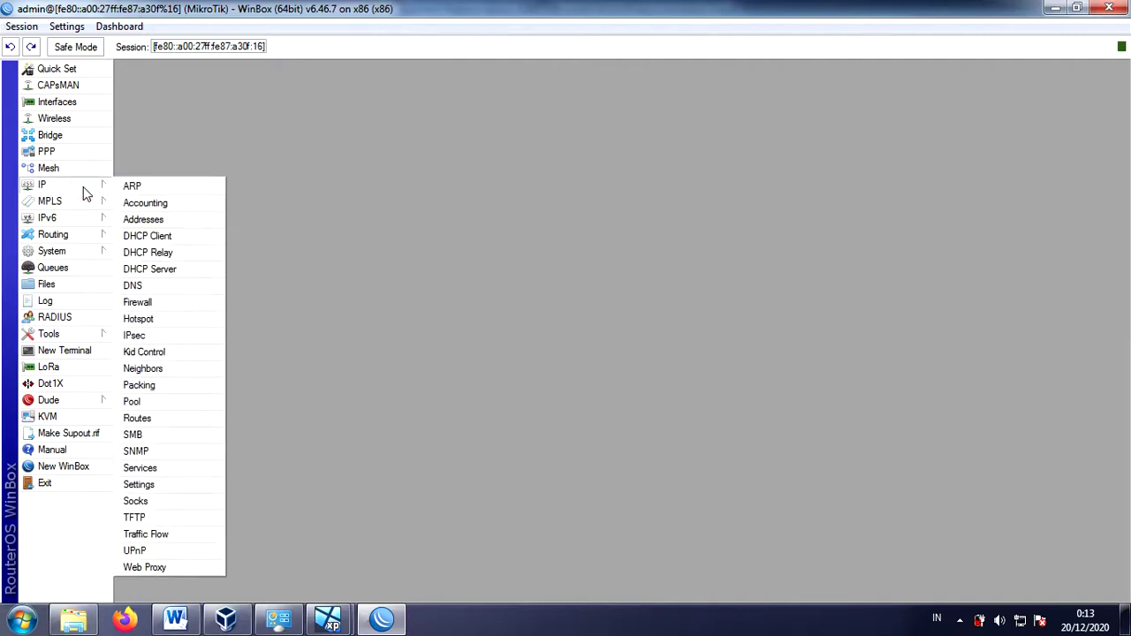
left_click(159, 236)
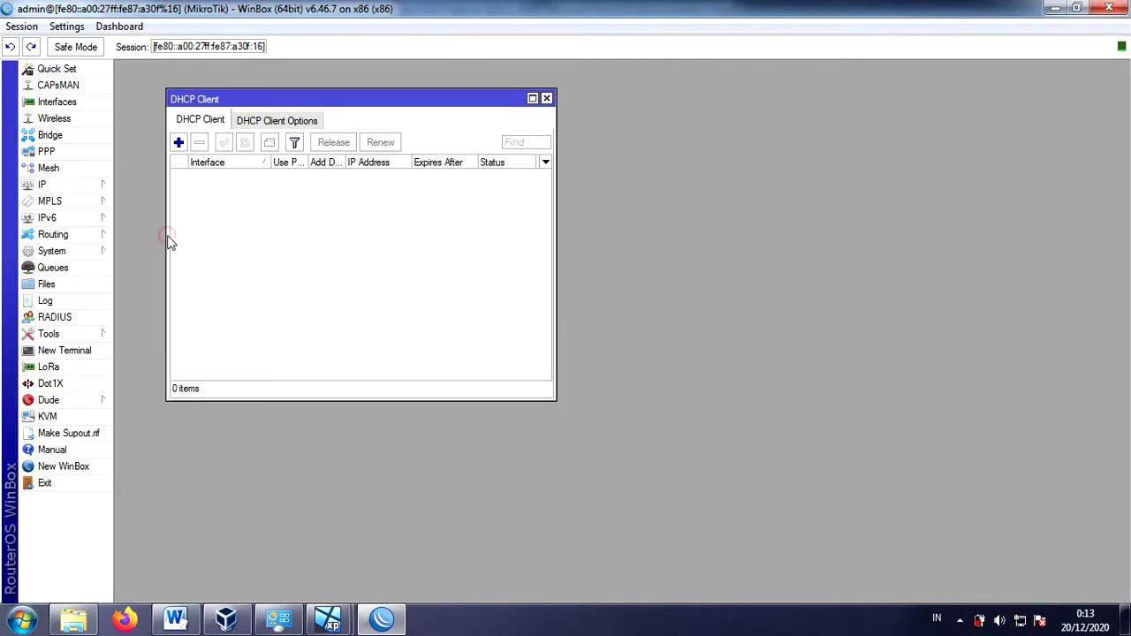
left_click(178, 142)
left_click(238, 146)
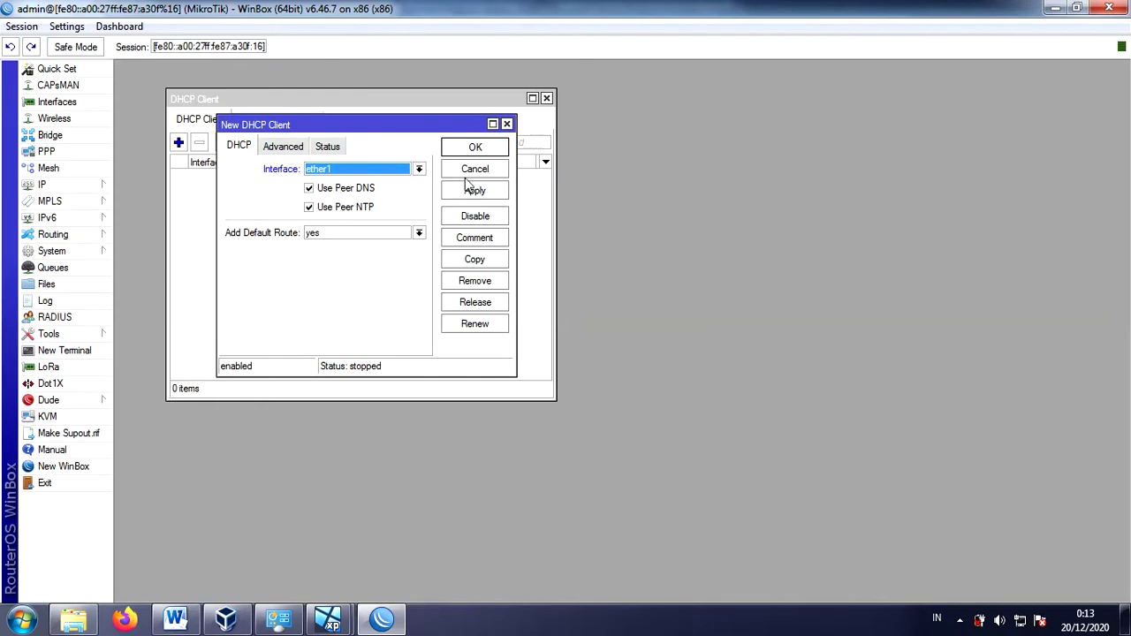
left_click(470, 194)
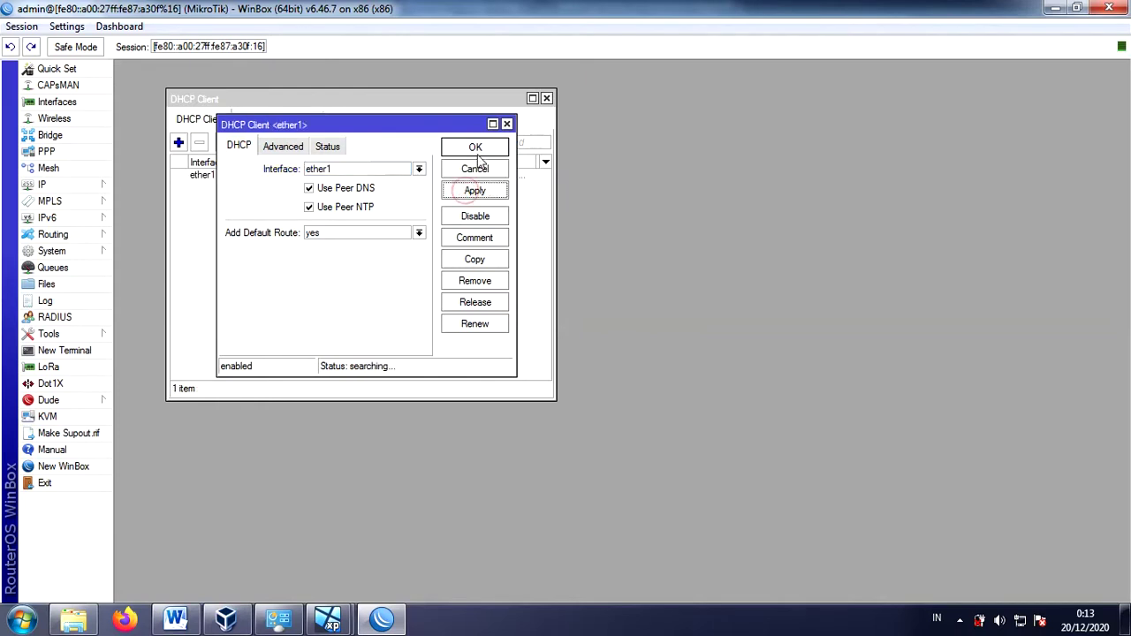
left_click(473, 148)
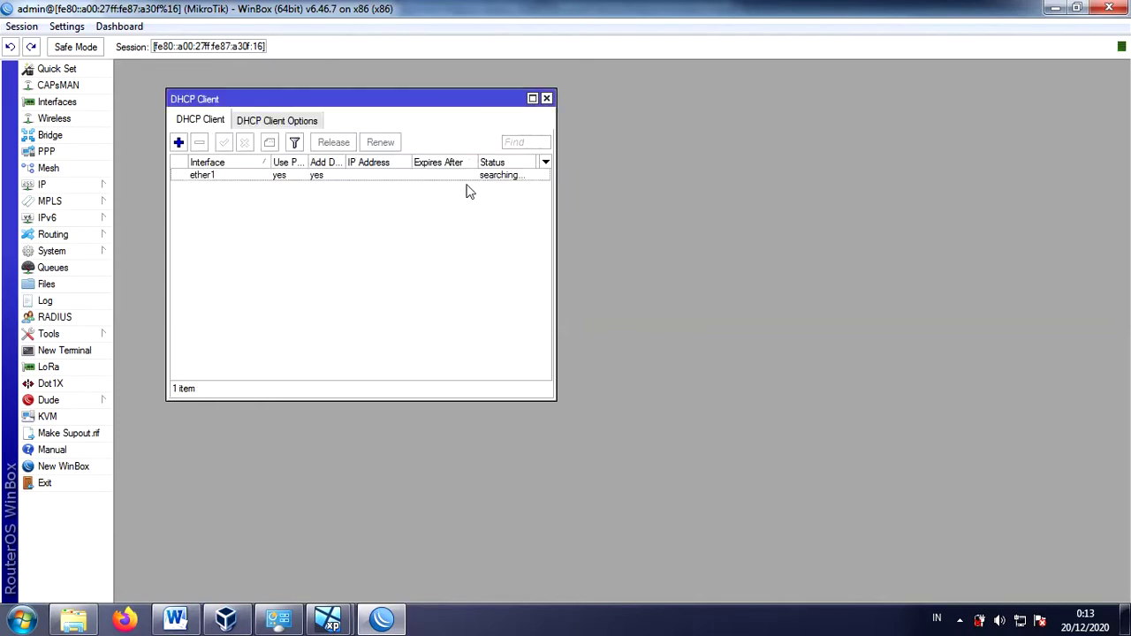
- Check the ether1 client's leased address 192.168.42.128/24, then remove the client
double_click(369, 176)
left_click(326, 147)
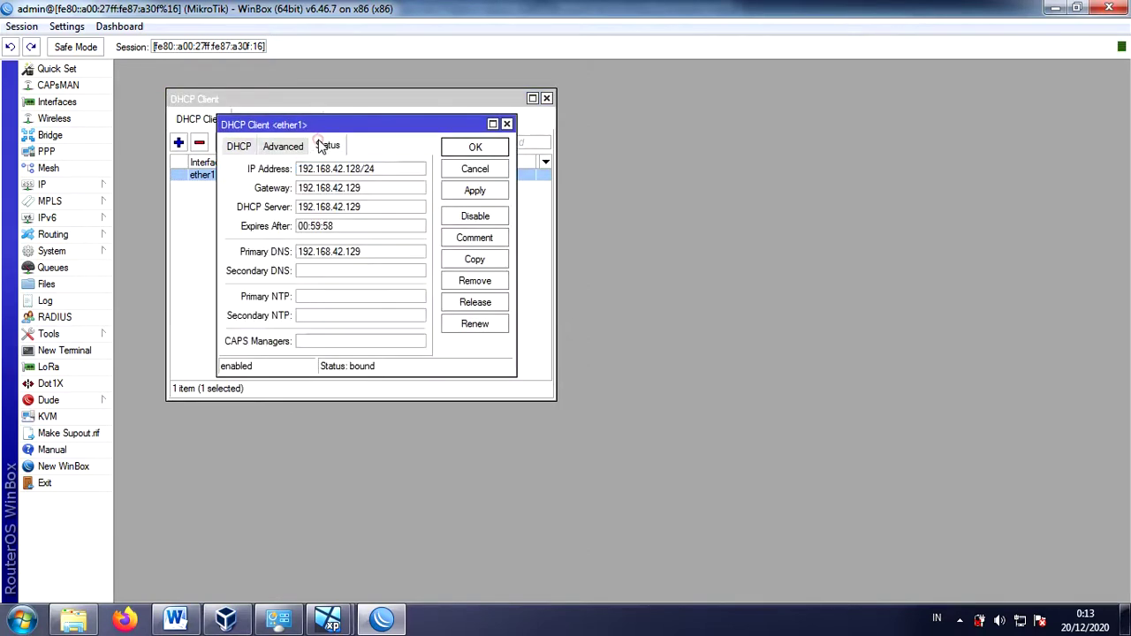
mouse_move(305, 177)
left_click(478, 147)
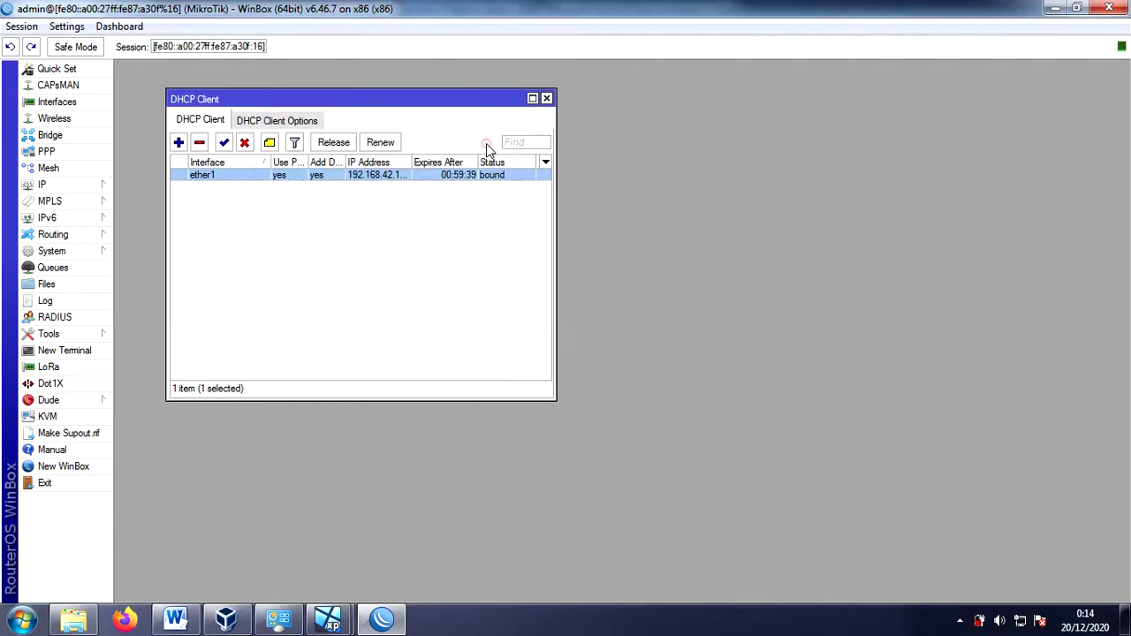
left_click(200, 145)
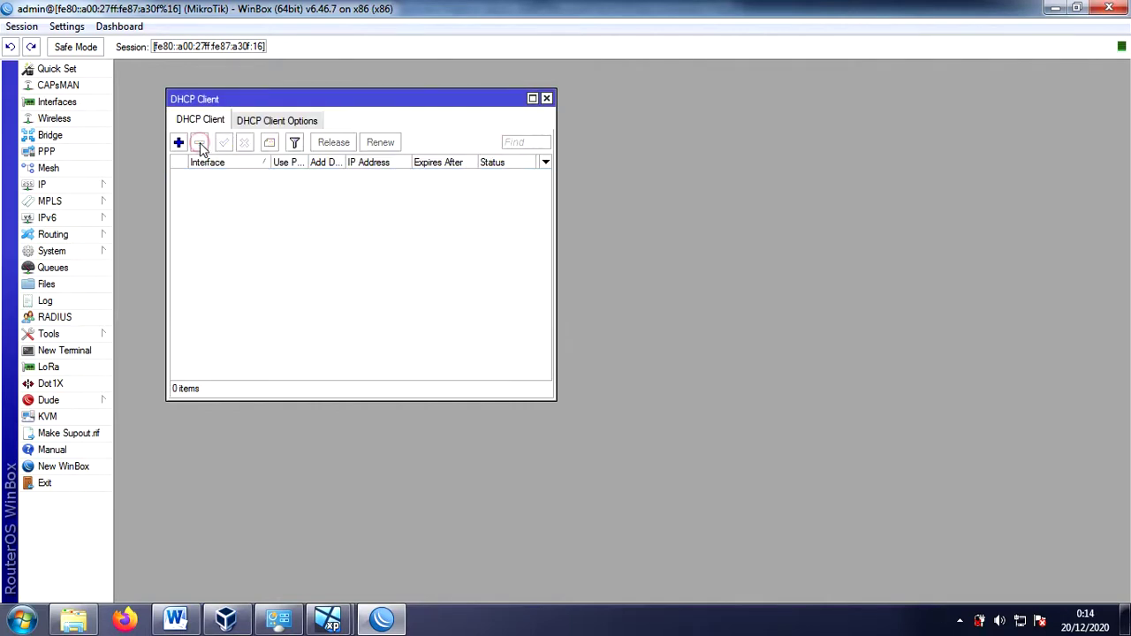
- Add the static address 192.168.42.128/24 on ether1 and bring the Word task sheet forward
left_click(82, 188)
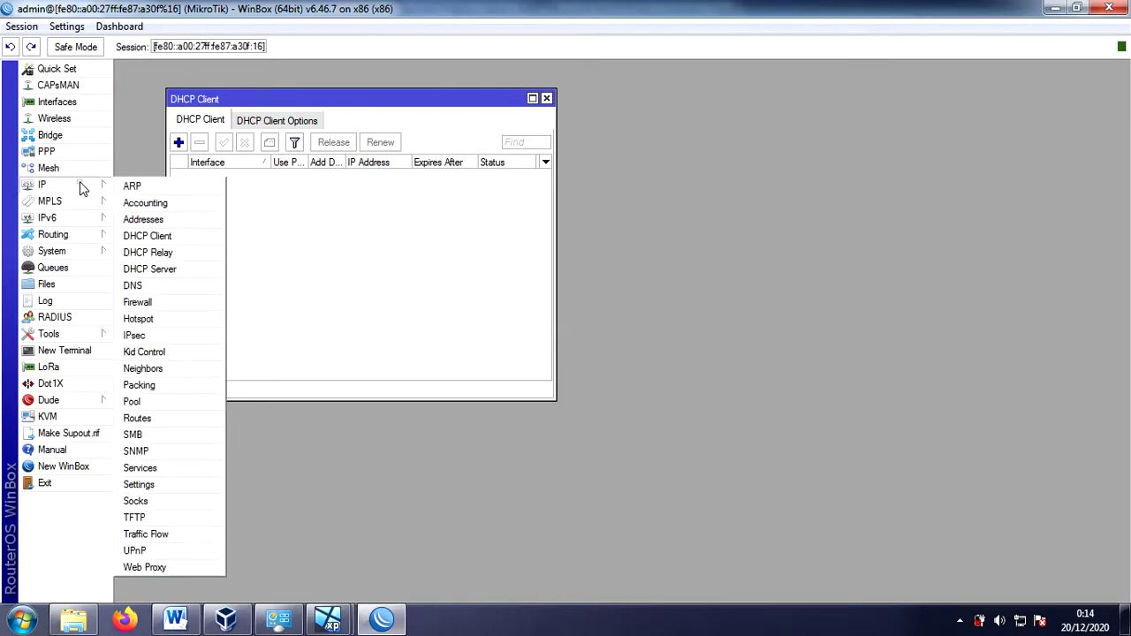
left_click(141, 219)
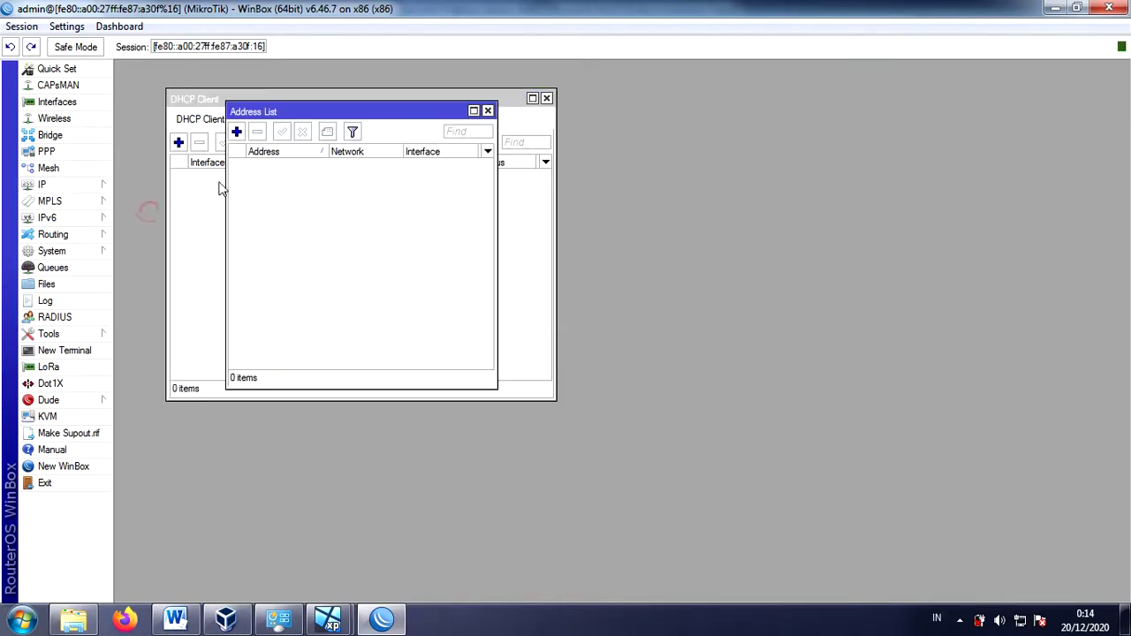
left_click(237, 133)
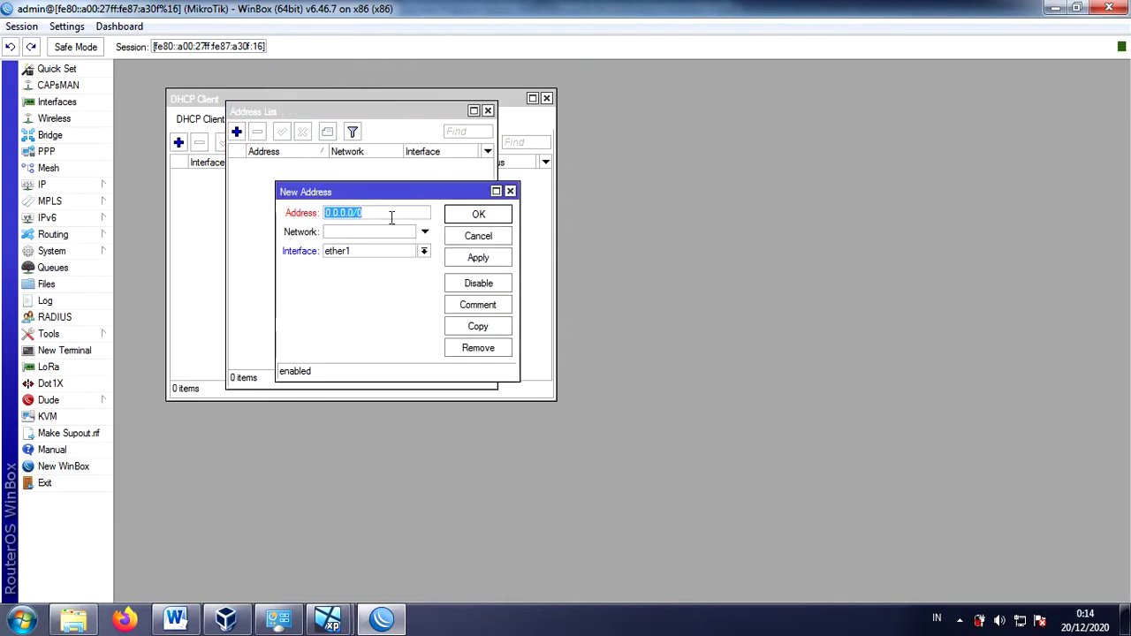
type("192.168.42.128/24")
left_click(477, 257)
left_click(479, 215)
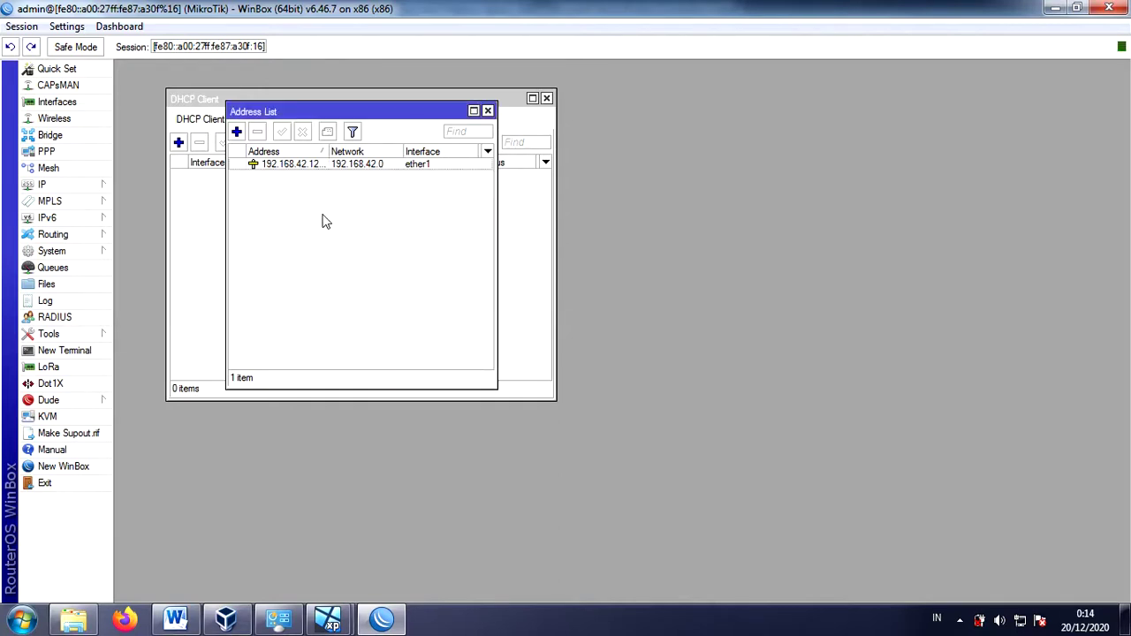
left_click(175, 619)
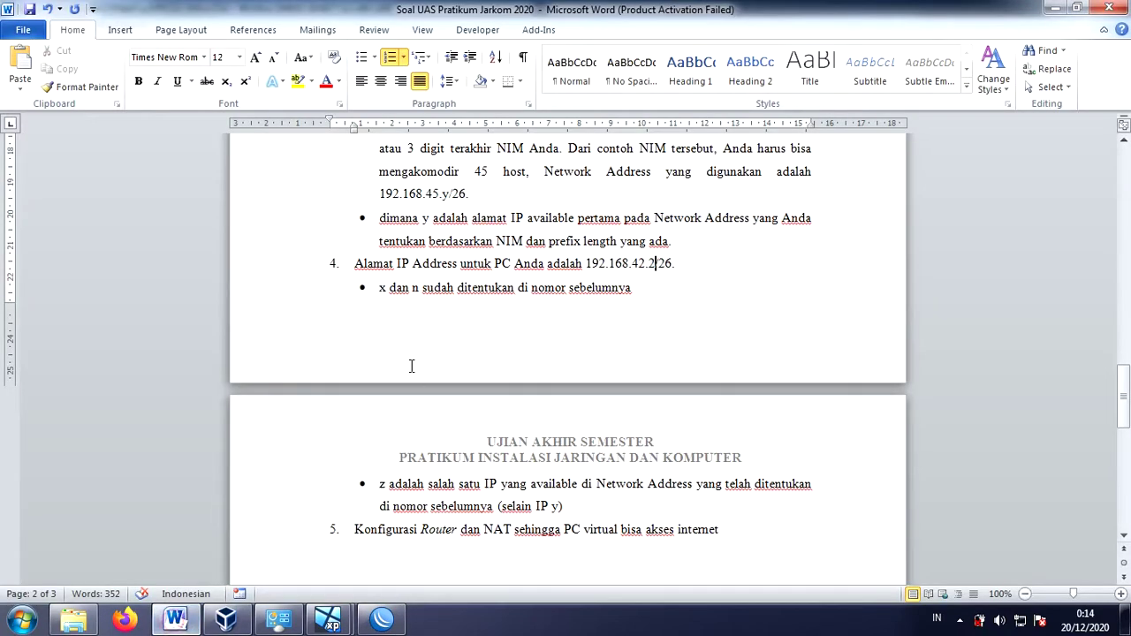
- Review the network diagram and ether2 addressing in item 3, then return to WinBox's address list
scroll(411, 366, "up", 8)
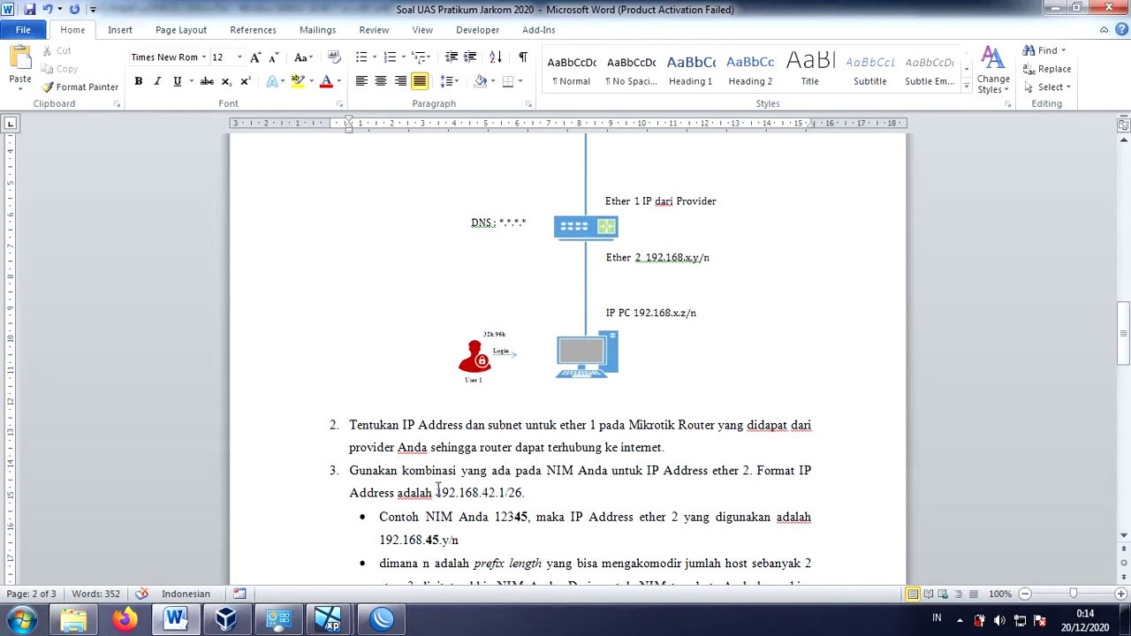
left_click(382, 619)
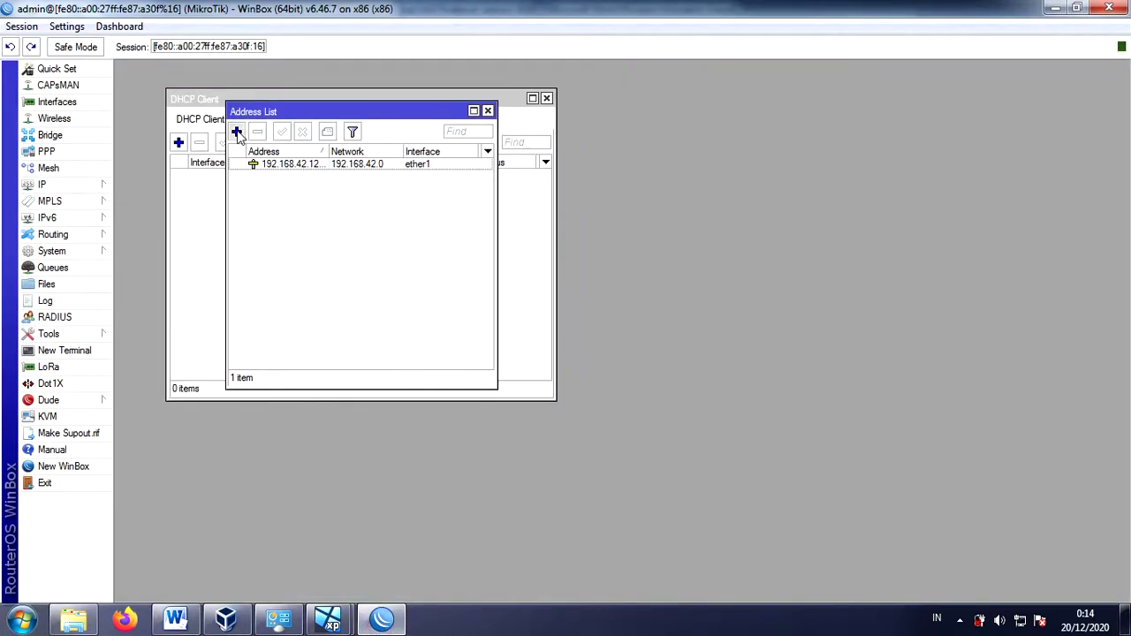
- Add the address 192.168.42.1/26 on interface ether2
left_click(237, 132)
type("192")
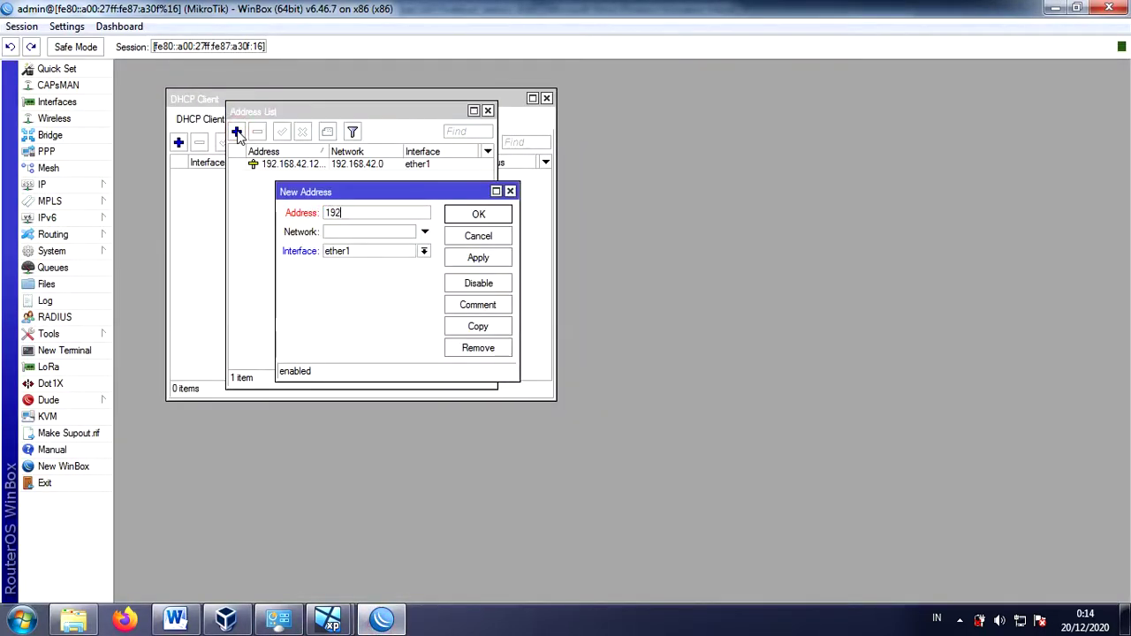
type(".168.42.1/26")
left_click(423, 252)
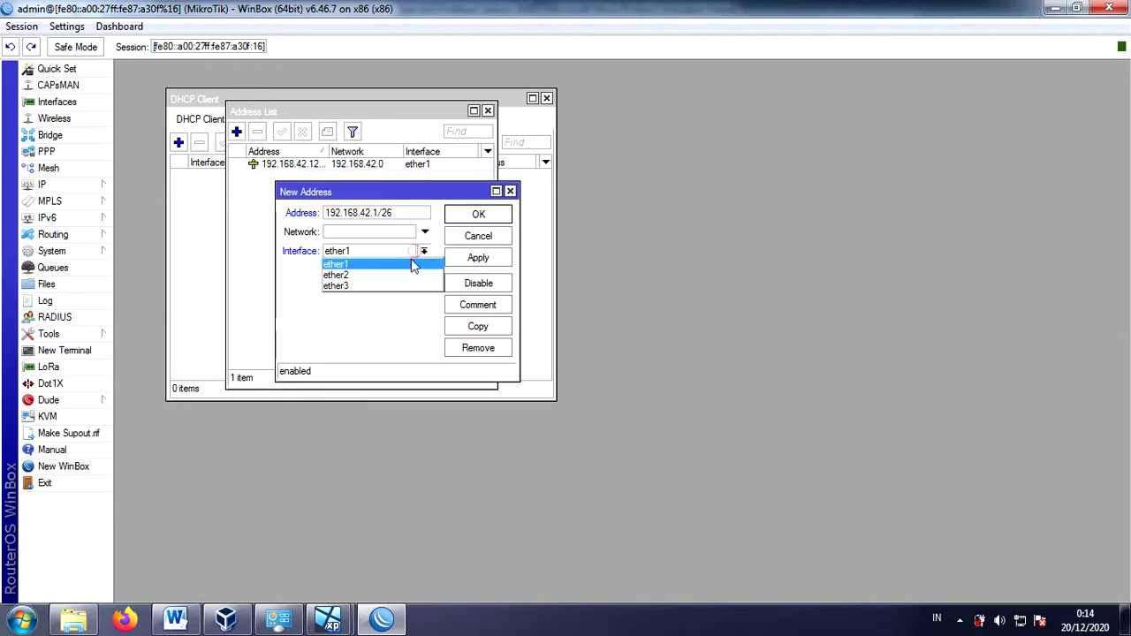
left_click(405, 272)
left_click(469, 259)
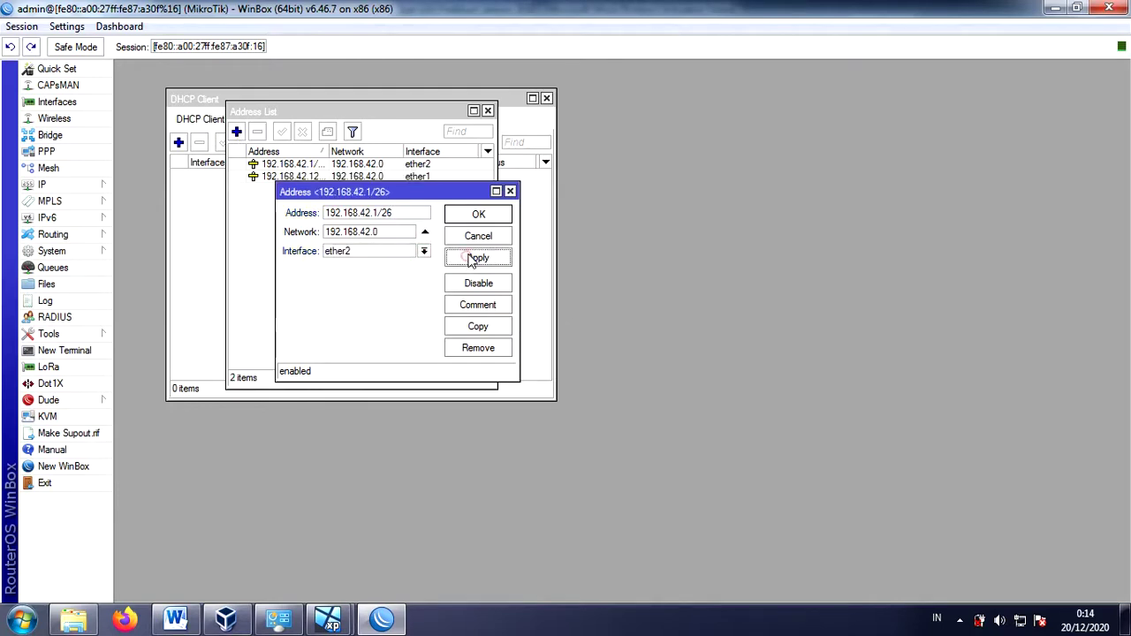
left_click(478, 215)
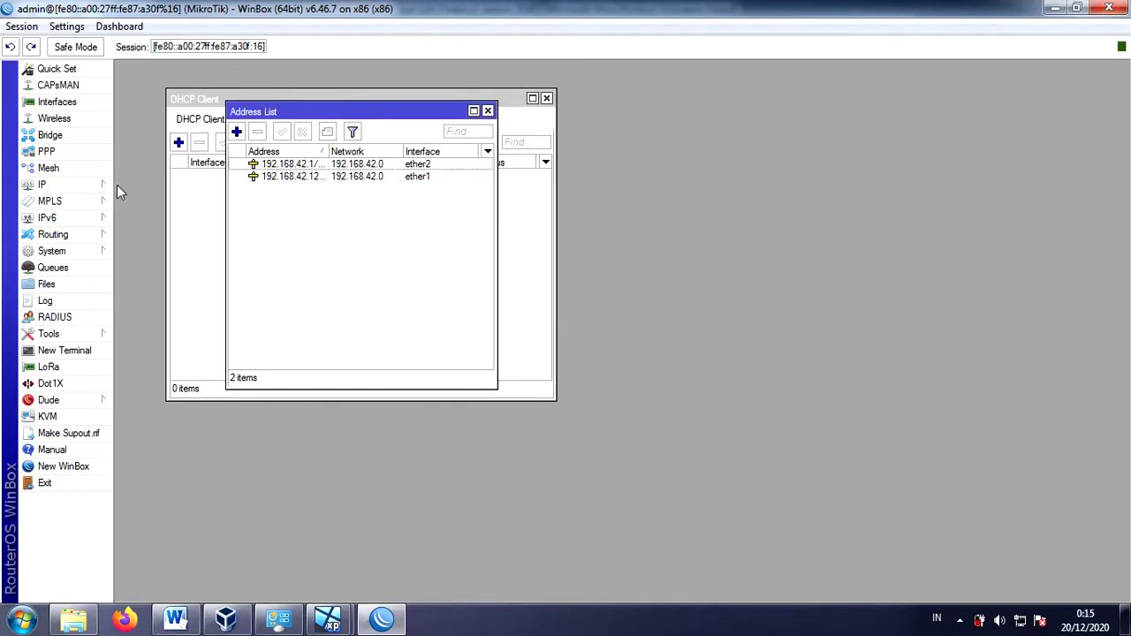
left_click(72, 185)
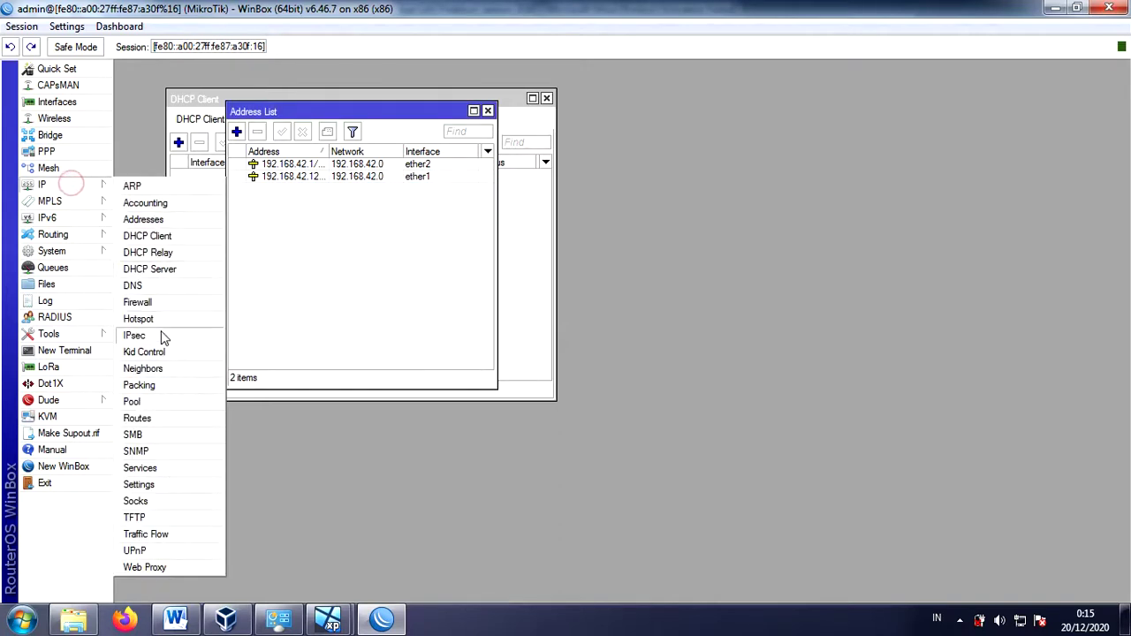
- Add a default route 0.0.0.0/0 via gateway 192.168.42.129
left_click(155, 419)
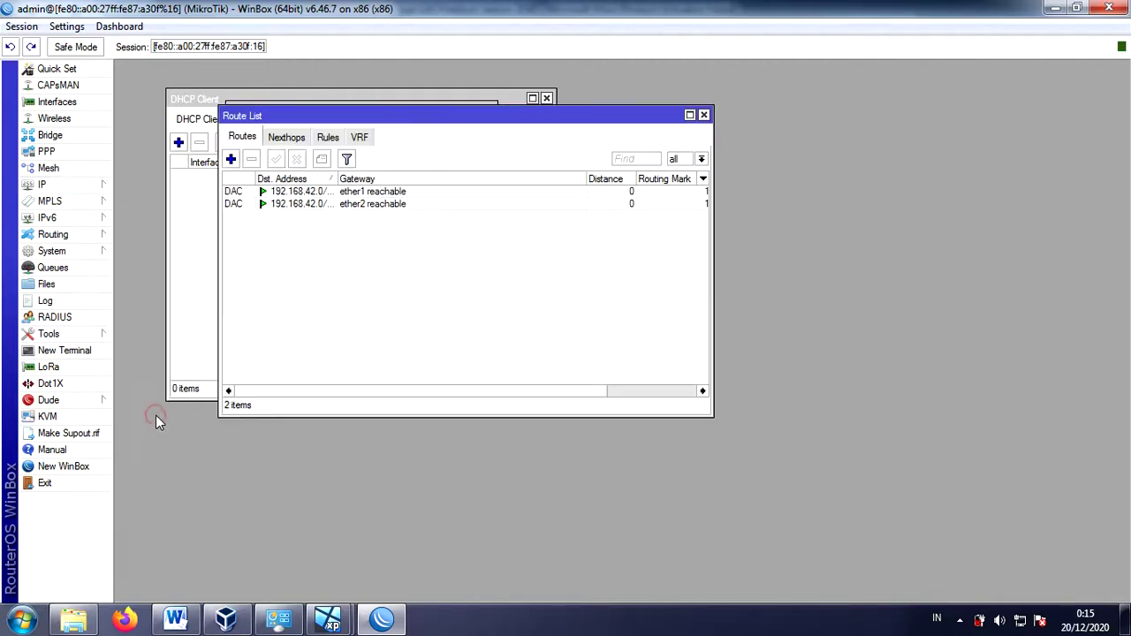
left_click(231, 159)
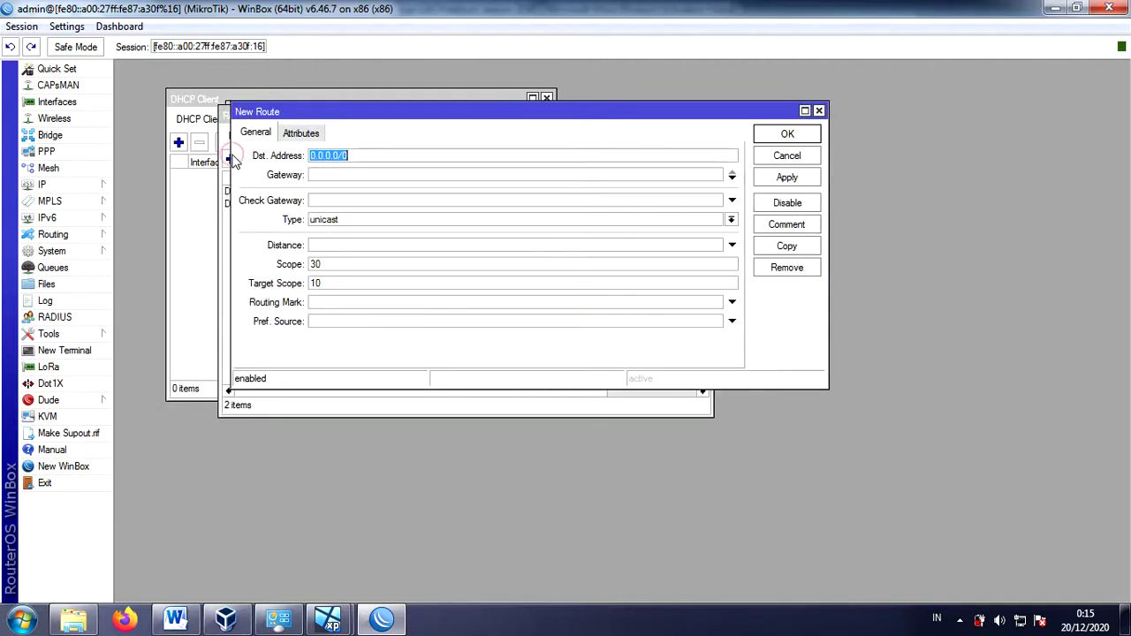
left_click(378, 176)
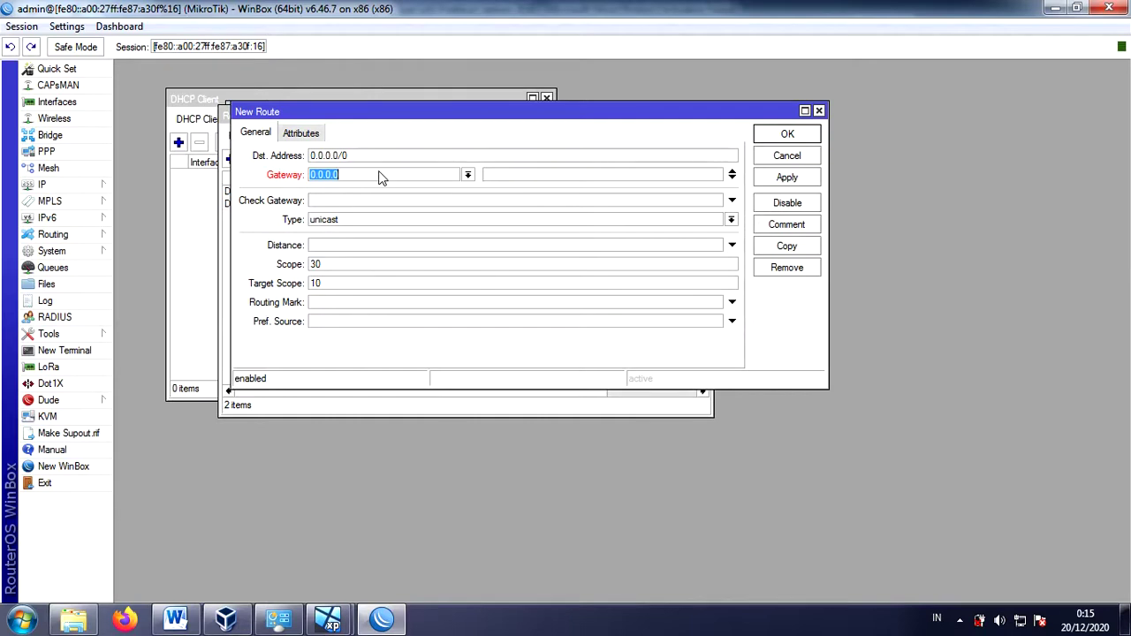
type("192.168.42.129")
left_click(777, 177)
left_click(791, 133)
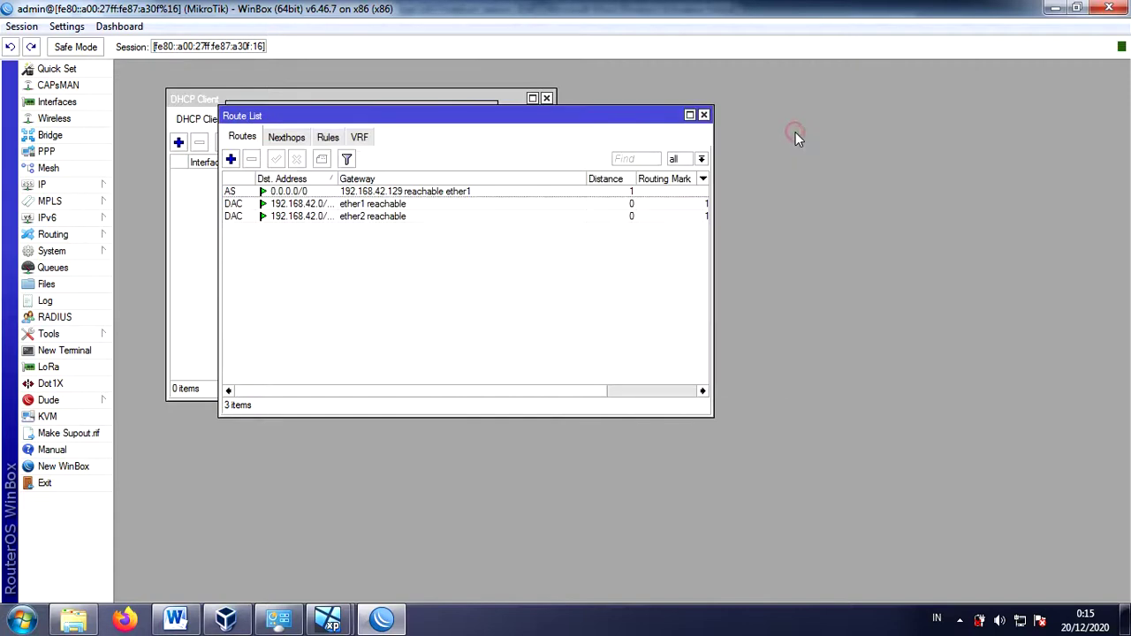
left_click(55, 353)
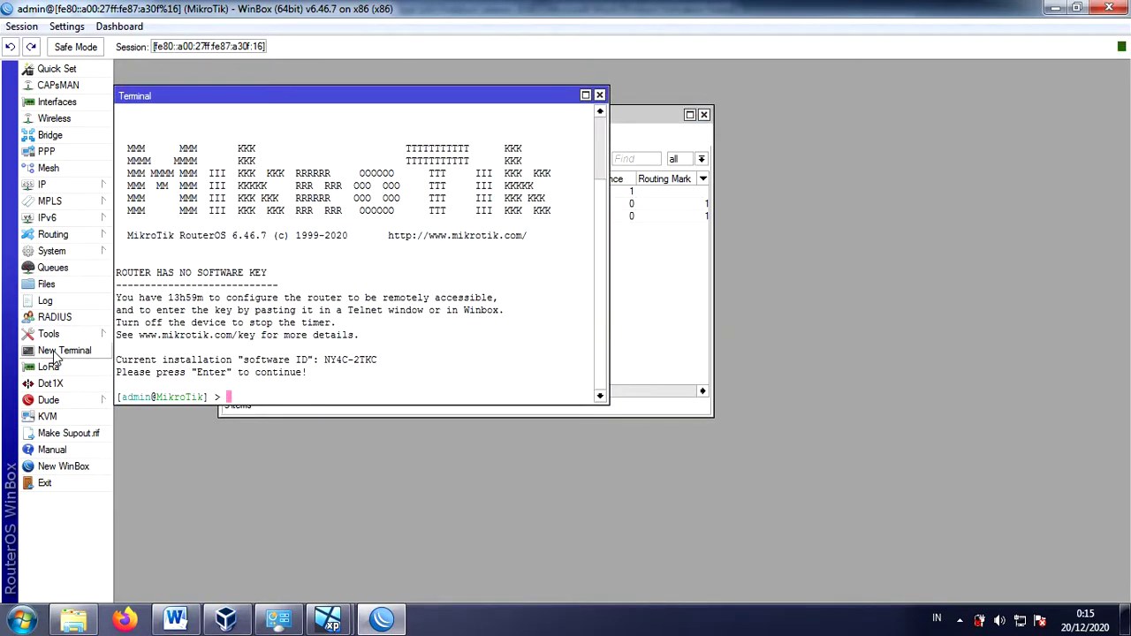
type("ping 8.8.8.8")
key("Return")
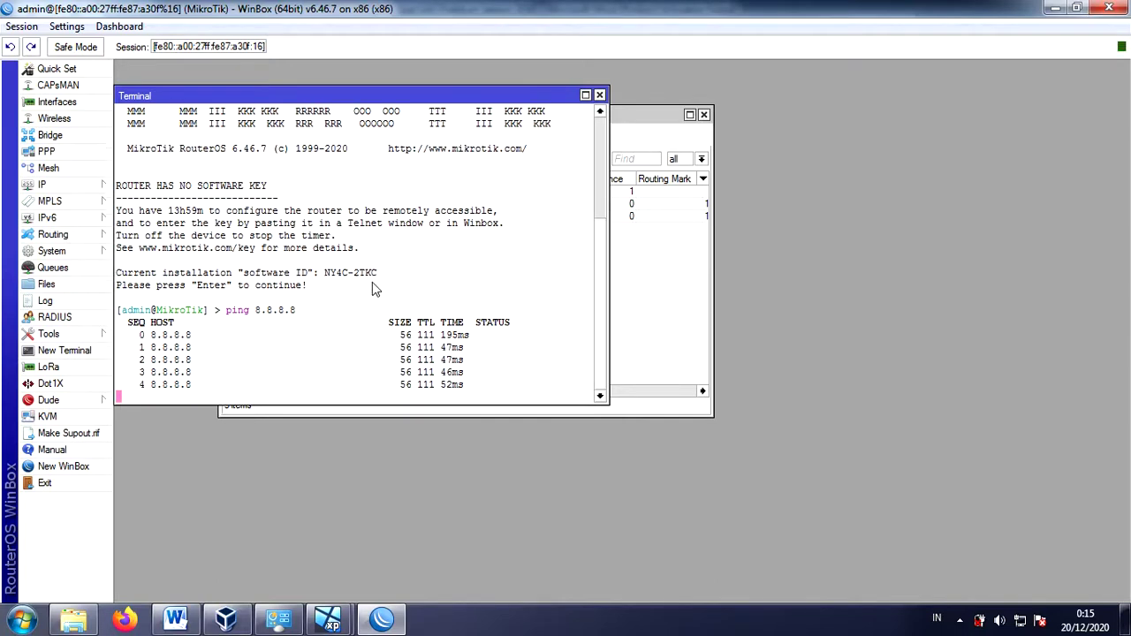
left_click(600, 96)
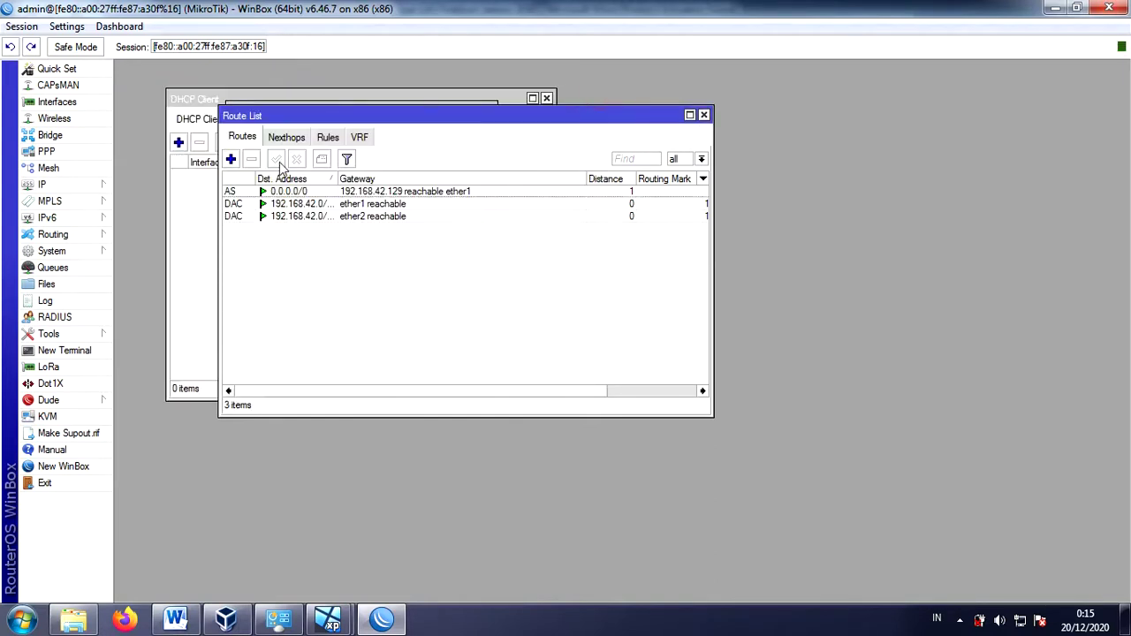
- Set DNS servers 192.168.42.129 and 8.8.8.8 and allow remote requests
left_click(82, 187)
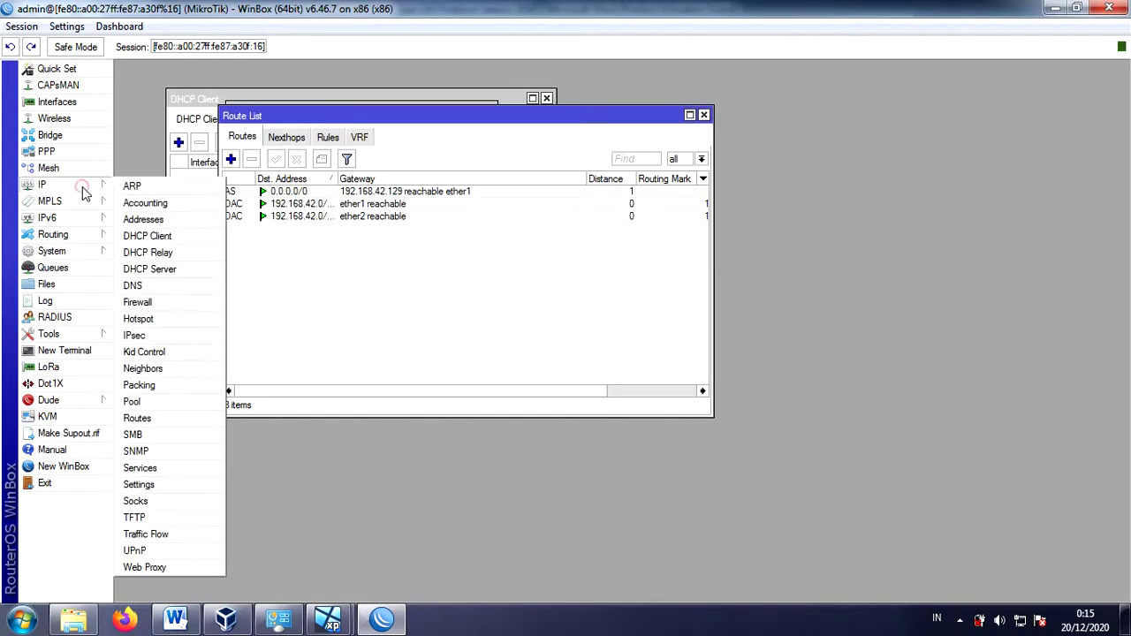
left_click(133, 285)
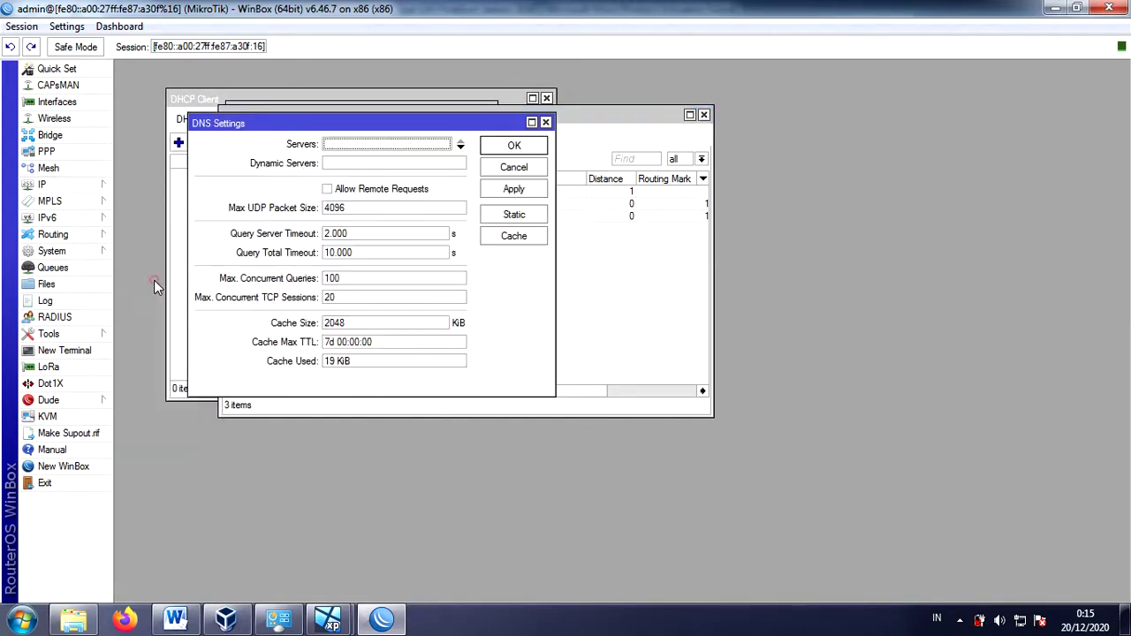
left_click(391, 147)
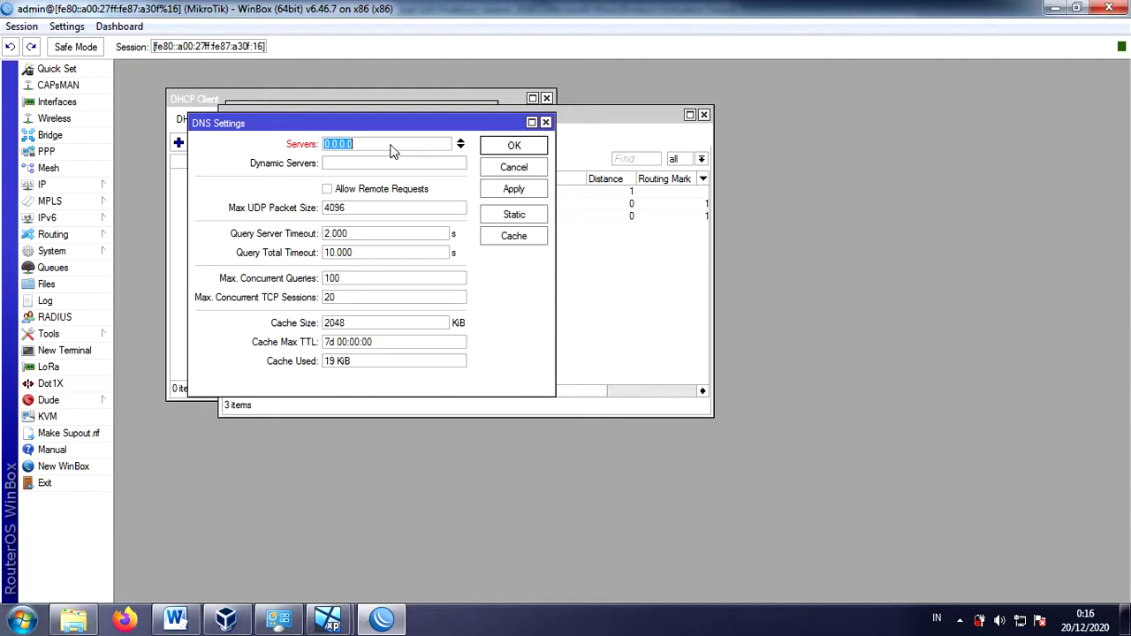
type("192.168.42.129")
left_click(460, 147)
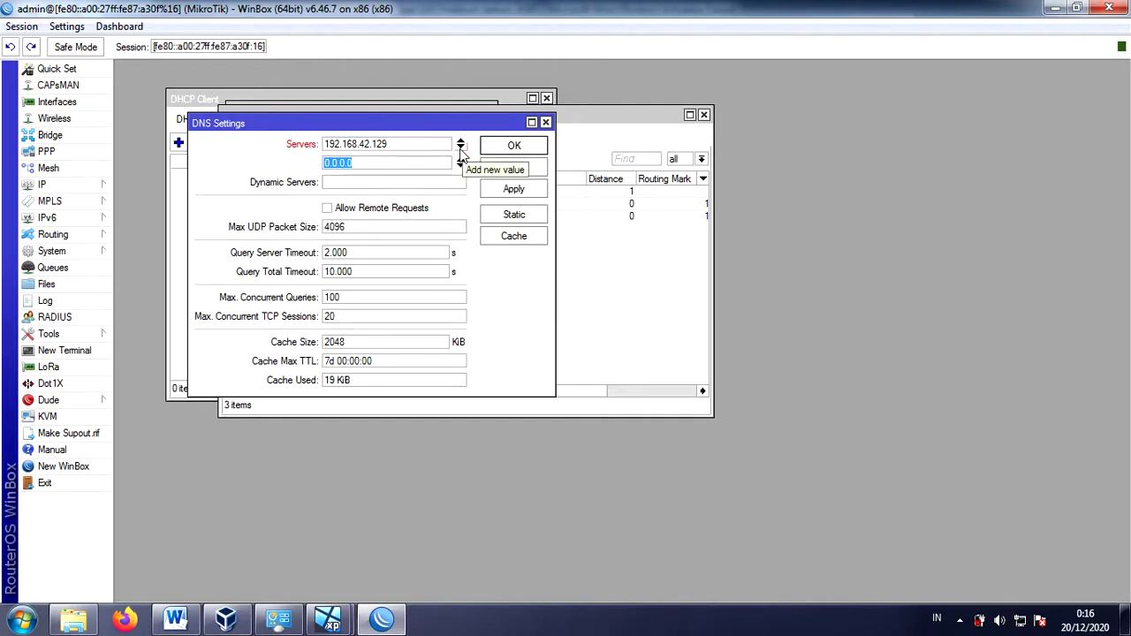
type("8.8.8")
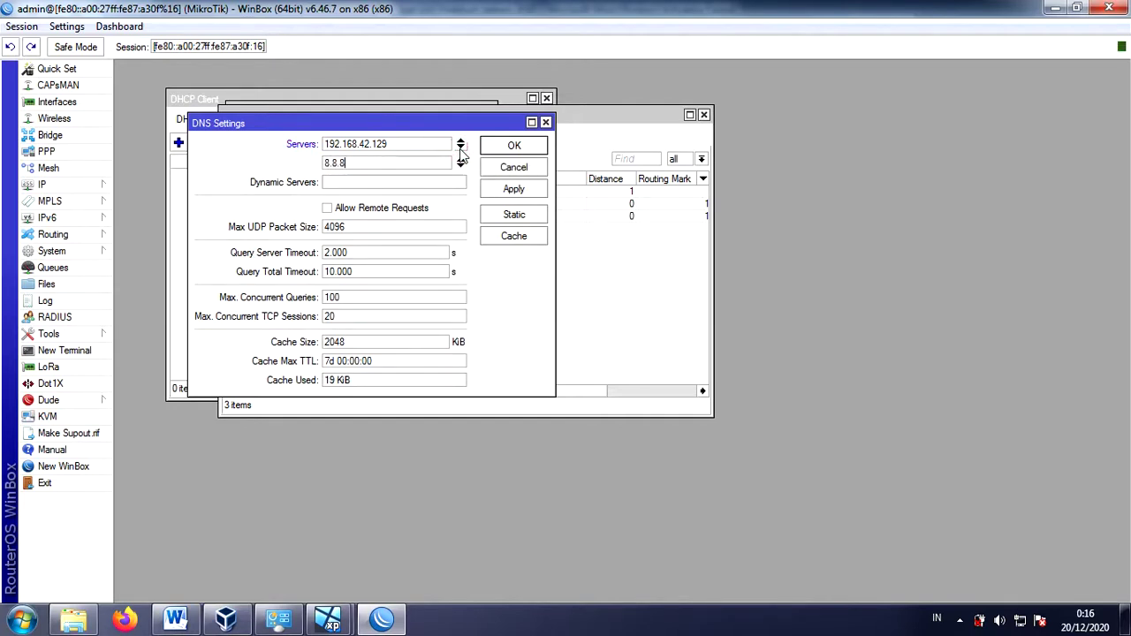
type(".8")
left_click(352, 217)
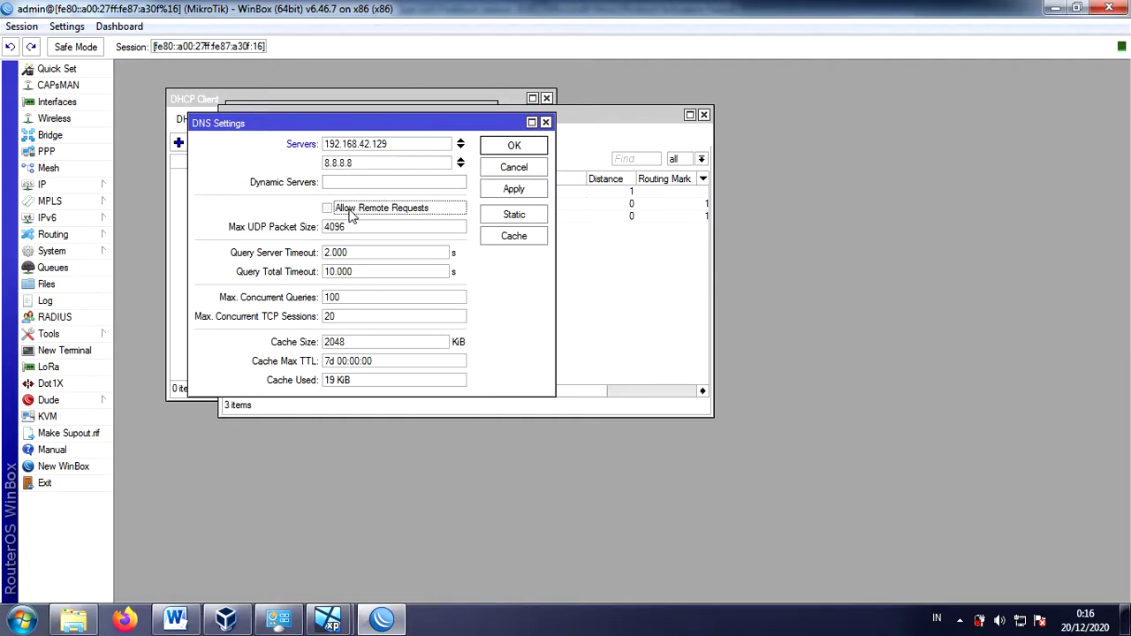
left_click(517, 189)
left_click(521, 150)
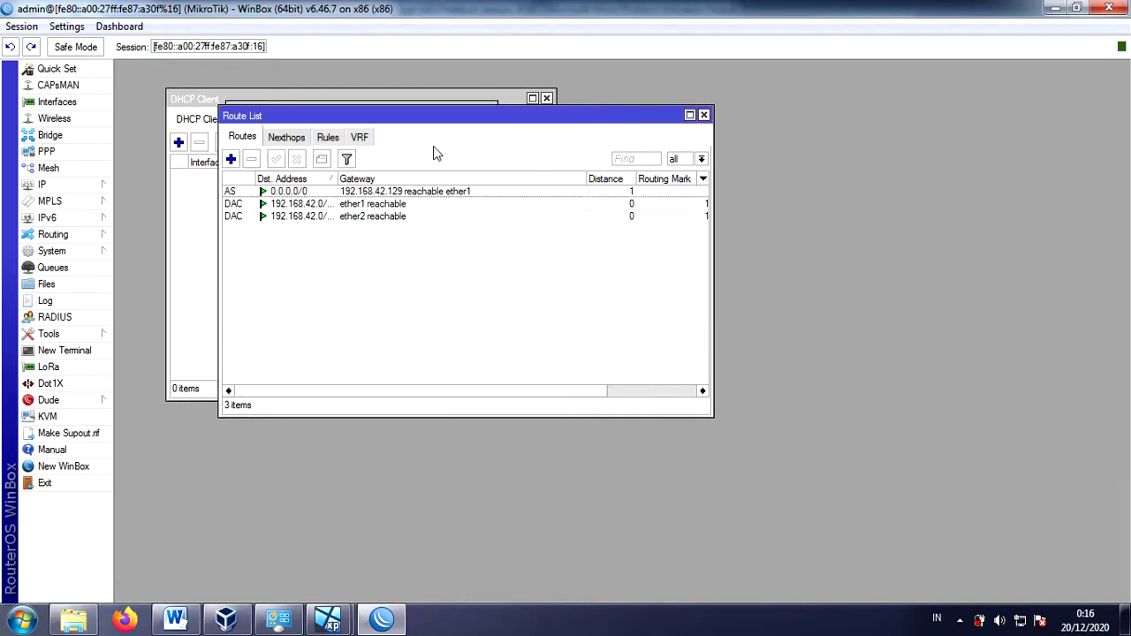
- Add a srcnat masquerade NAT rule with out interface ether1
left_click(80, 184)
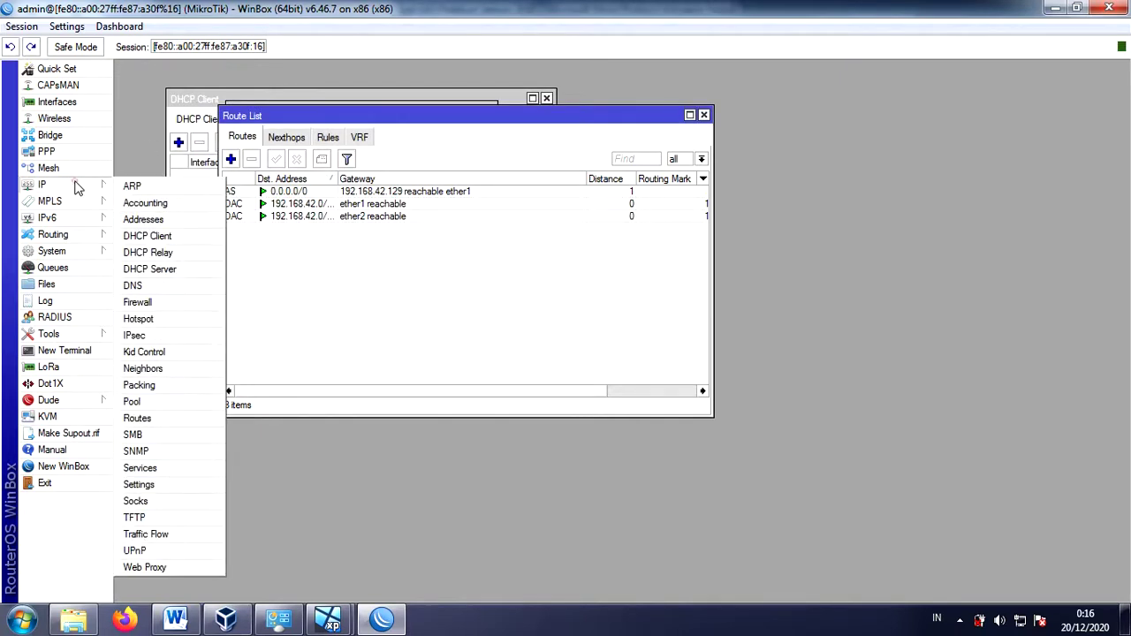
left_click(170, 303)
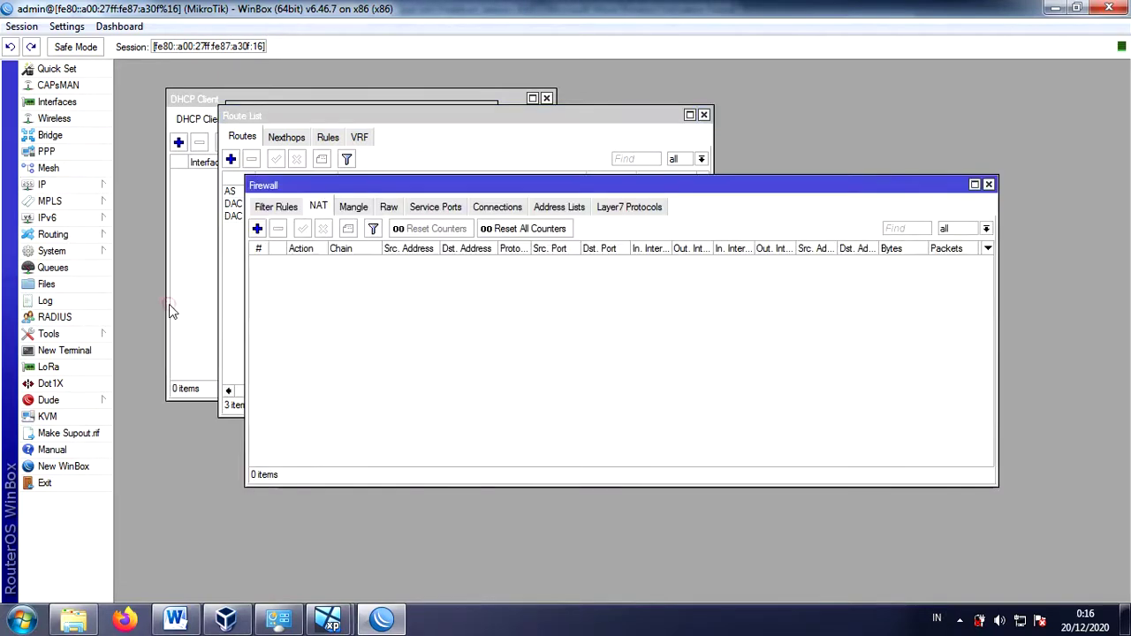
left_click(318, 209)
left_click(256, 229)
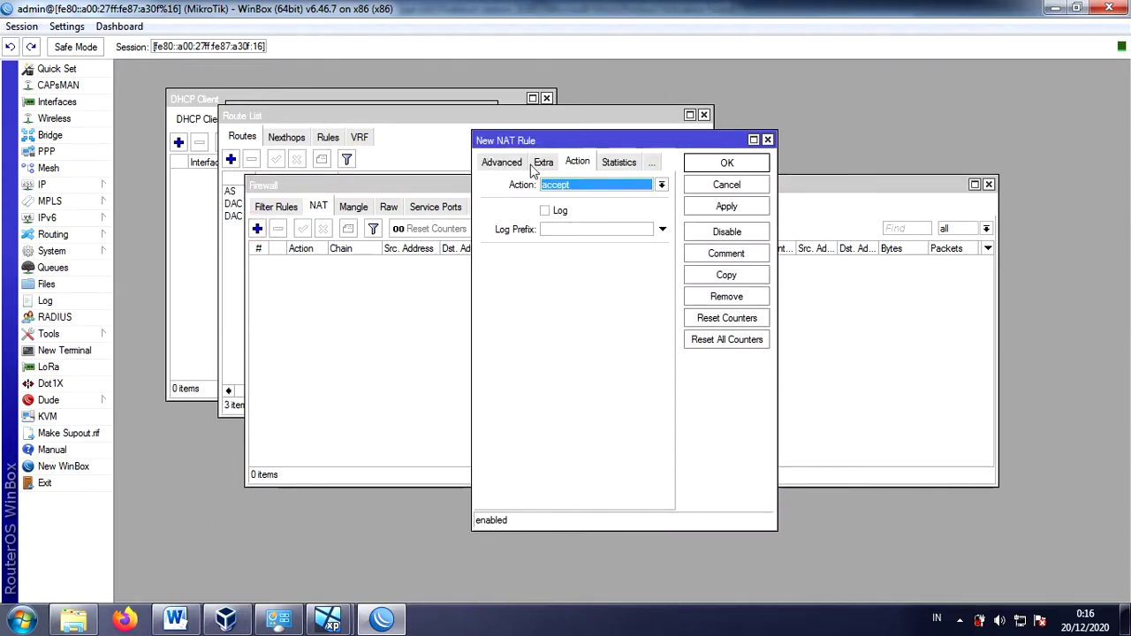
left_click(596, 186)
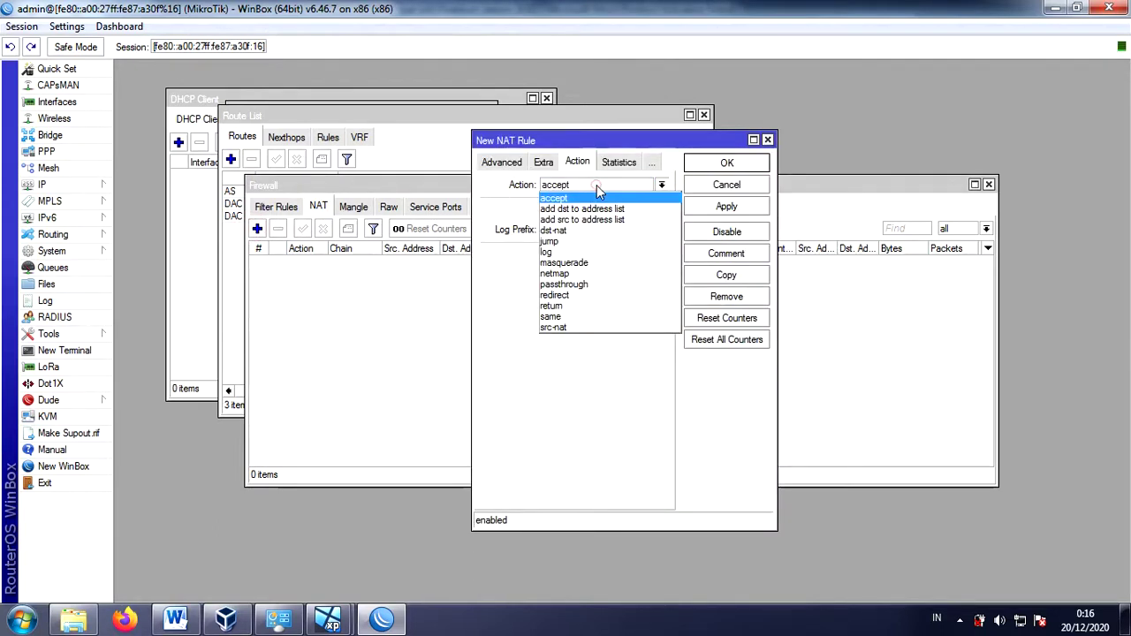
left_click(582, 264)
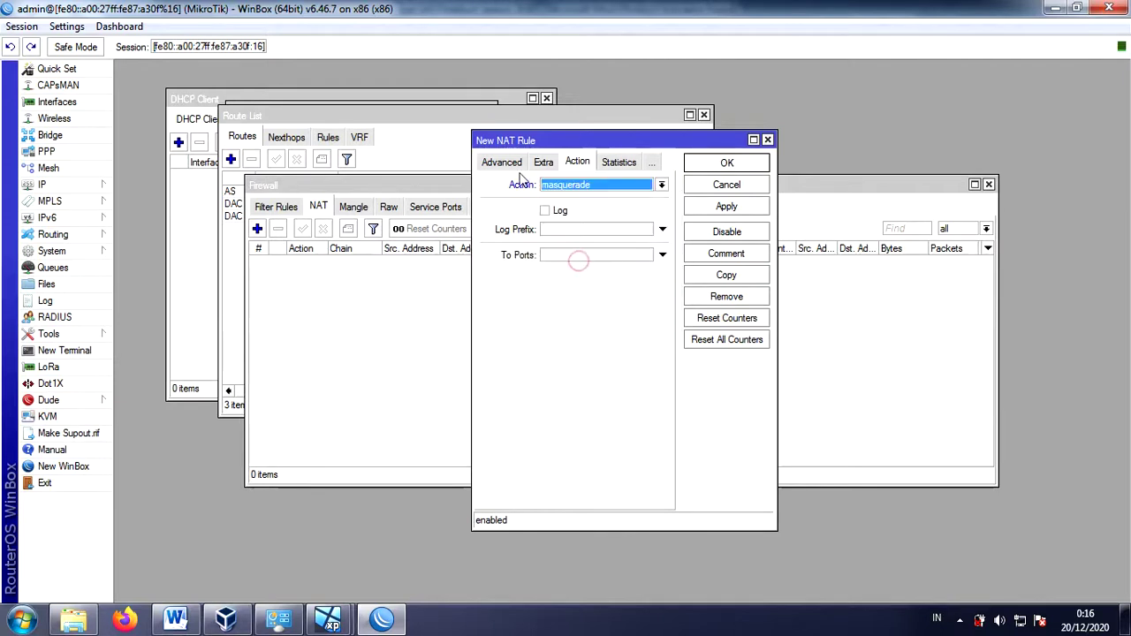
left_click(504, 163)
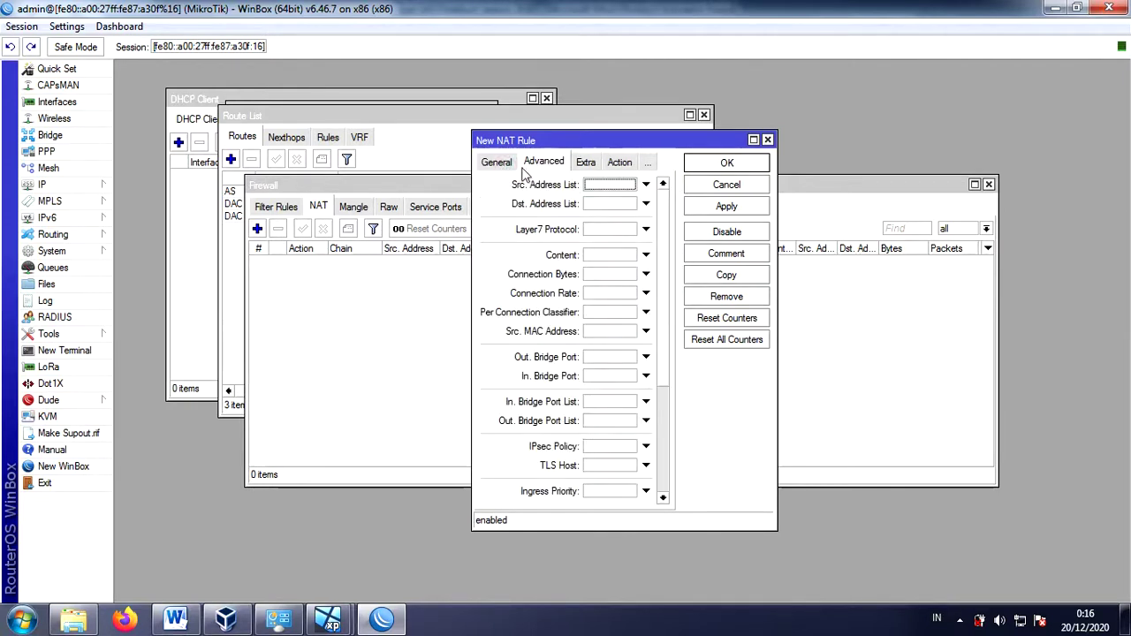
left_click(504, 166)
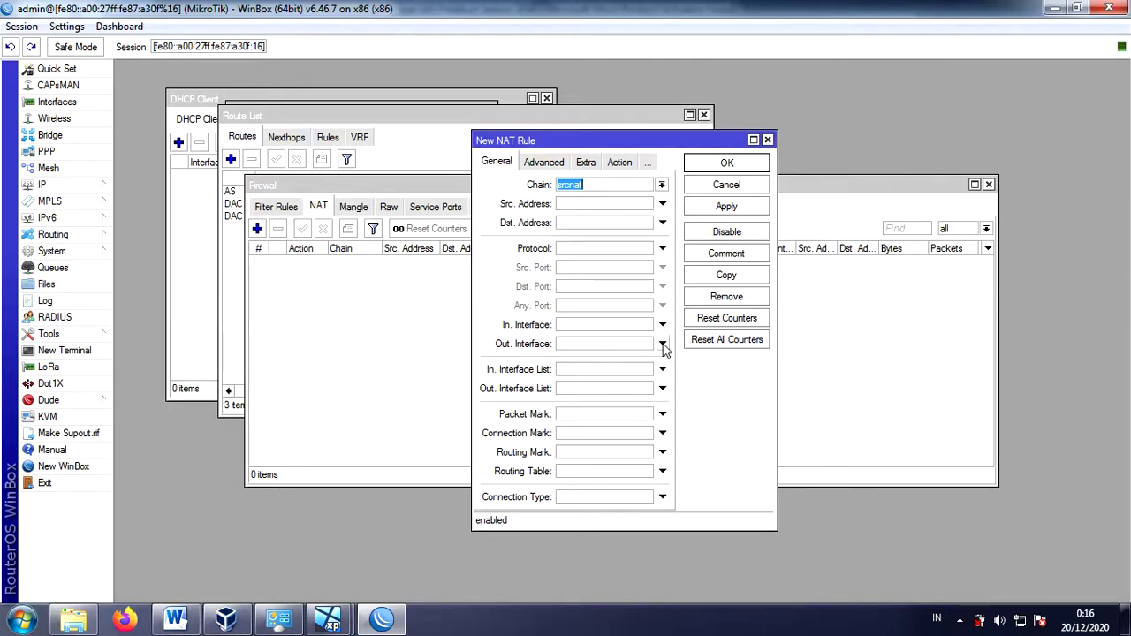
left_click(662, 344)
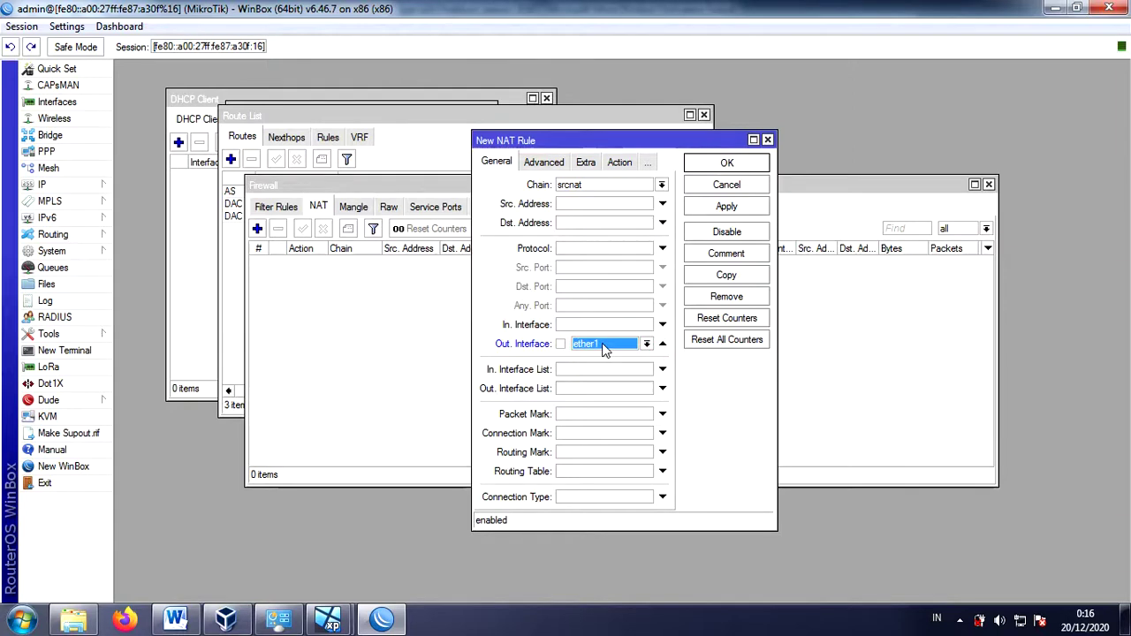
left_click(727, 210)
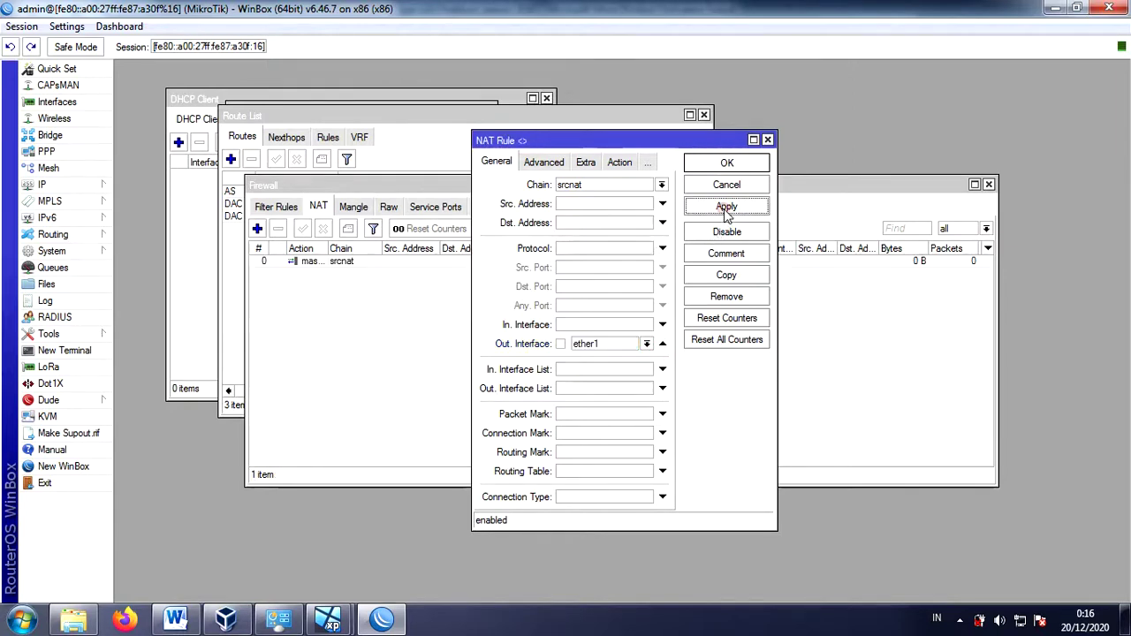
left_click(728, 164)
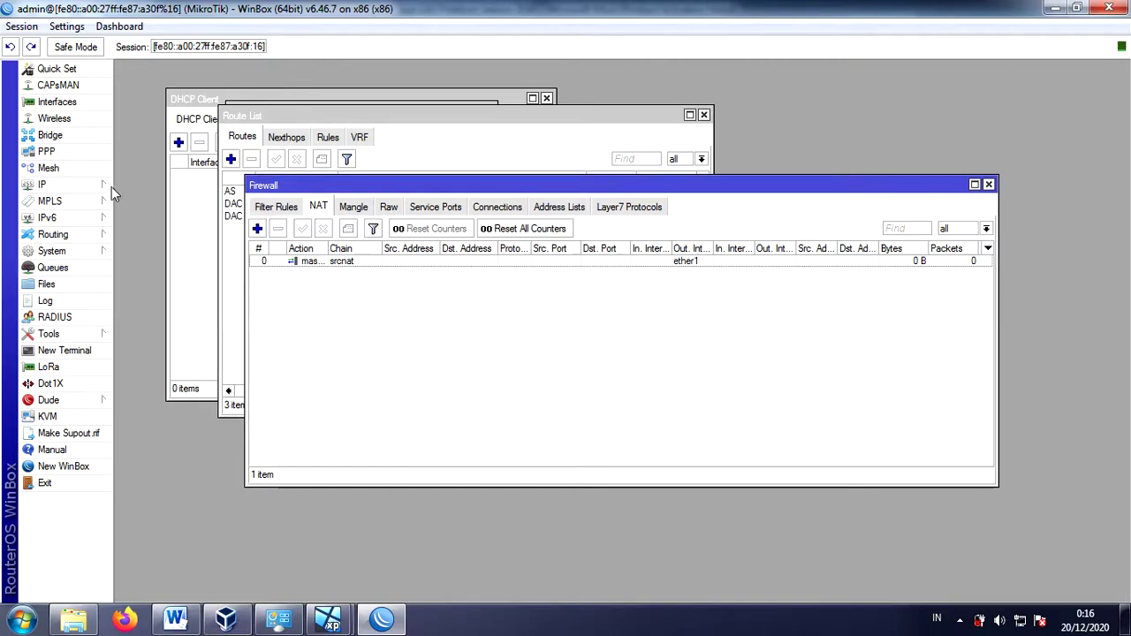
left_click(75, 190)
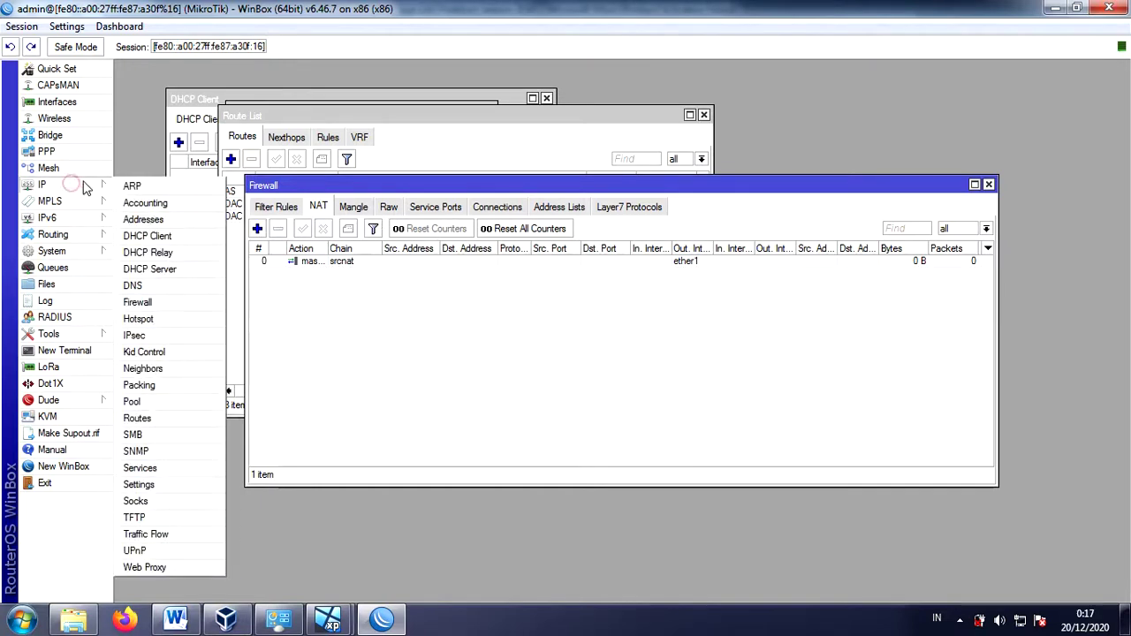
- Create a DHCP server on ether2: 192.168.42.0/26, gateway 192.168.42.1, DNS 192.168.42.129 and 8.8.8.8, 00:10:00 lease
left_click(168, 277)
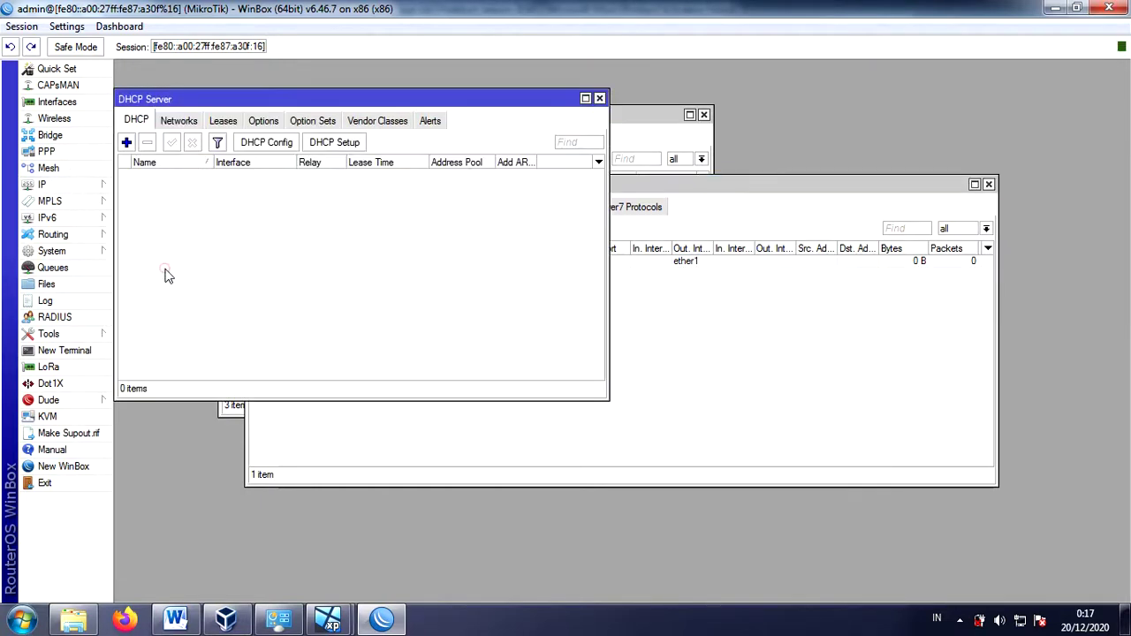
left_click(329, 144)
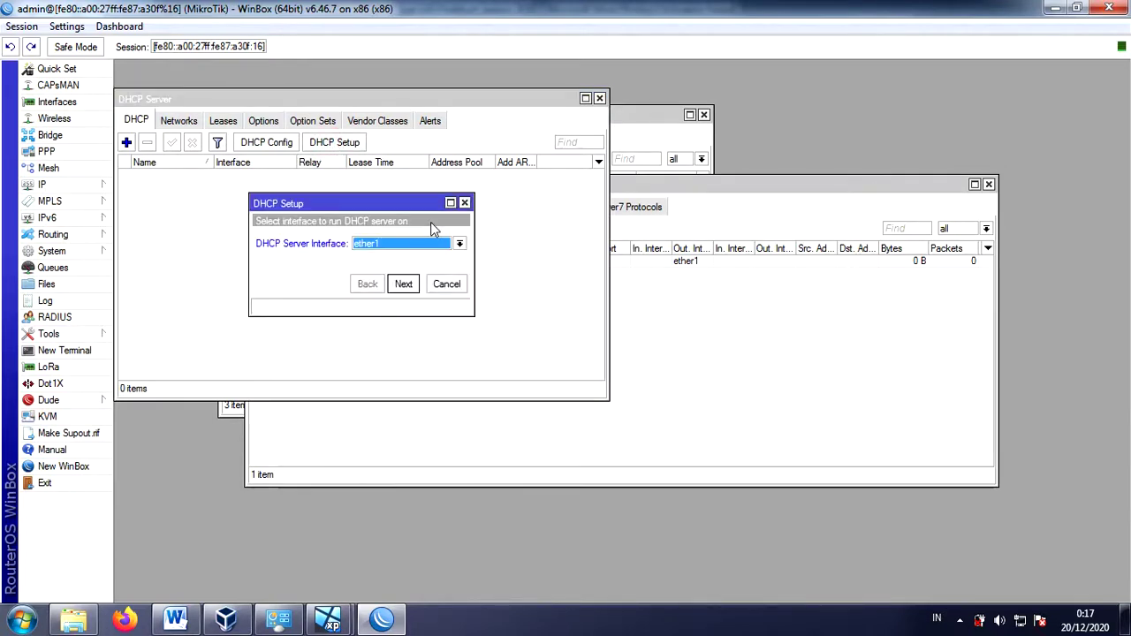
left_click(451, 243)
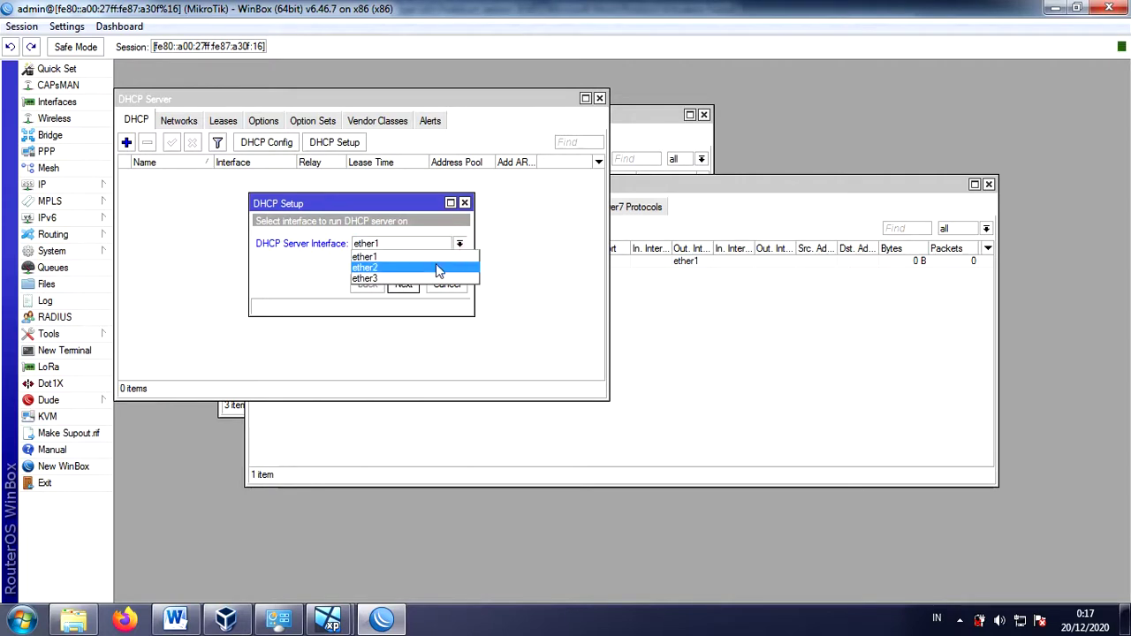
left_click(438, 267)
left_click(403, 285)
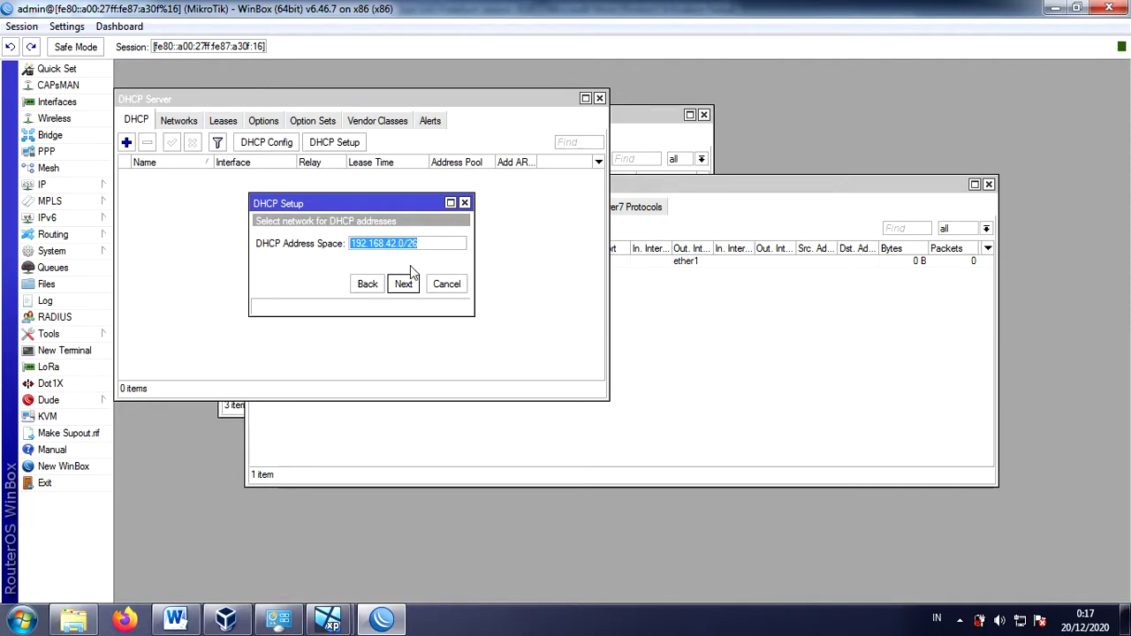
left_click(405, 284)
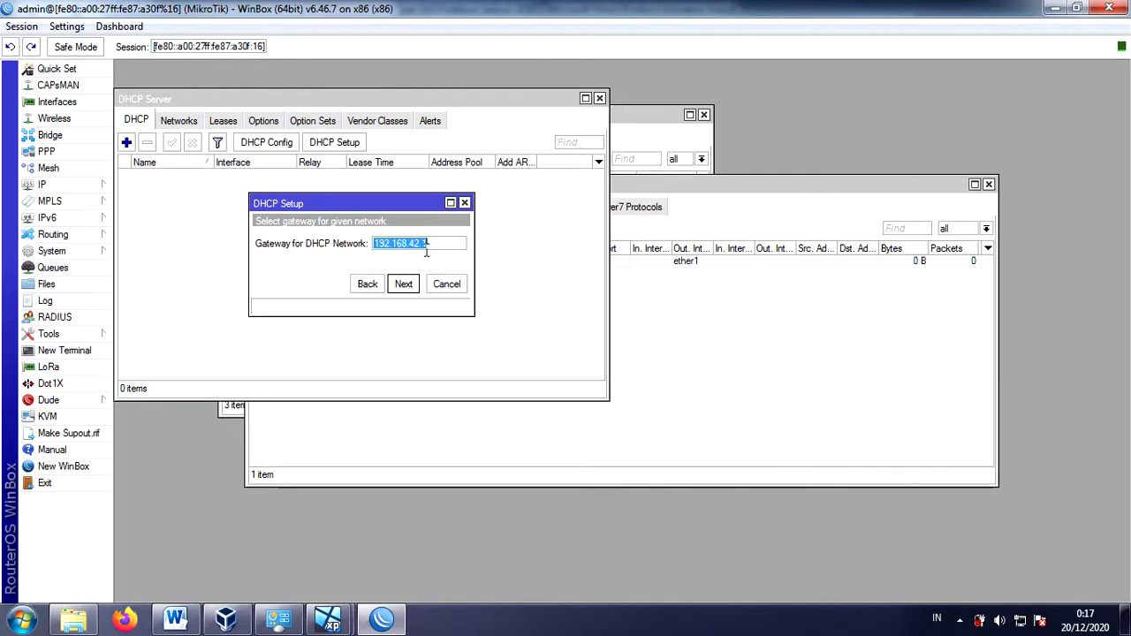
left_click(404, 284)
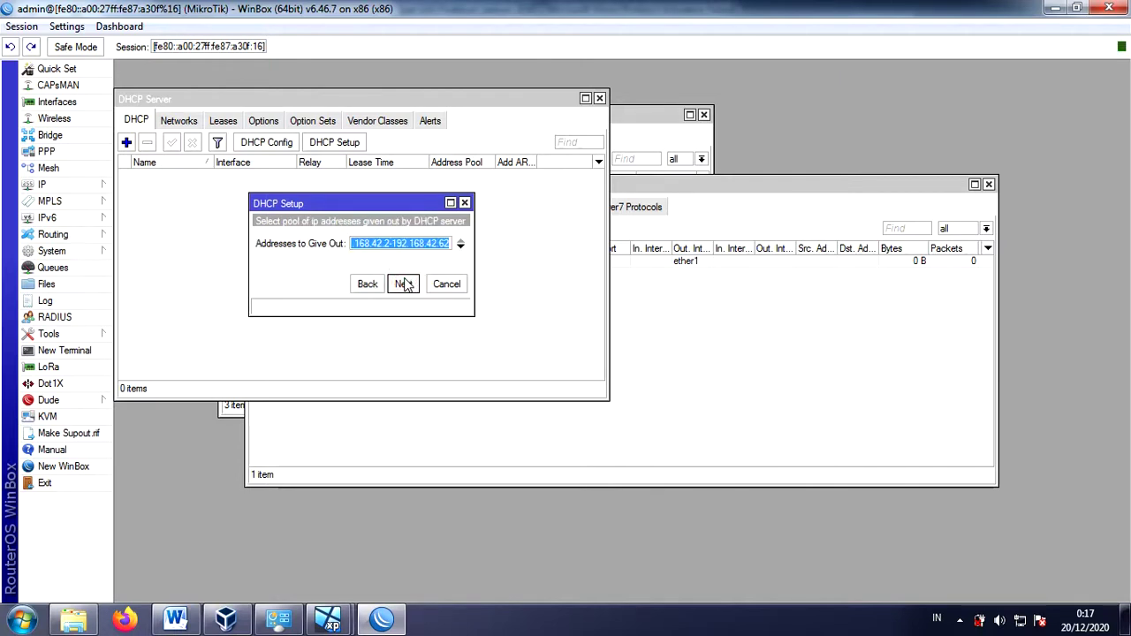
left_click(391, 245)
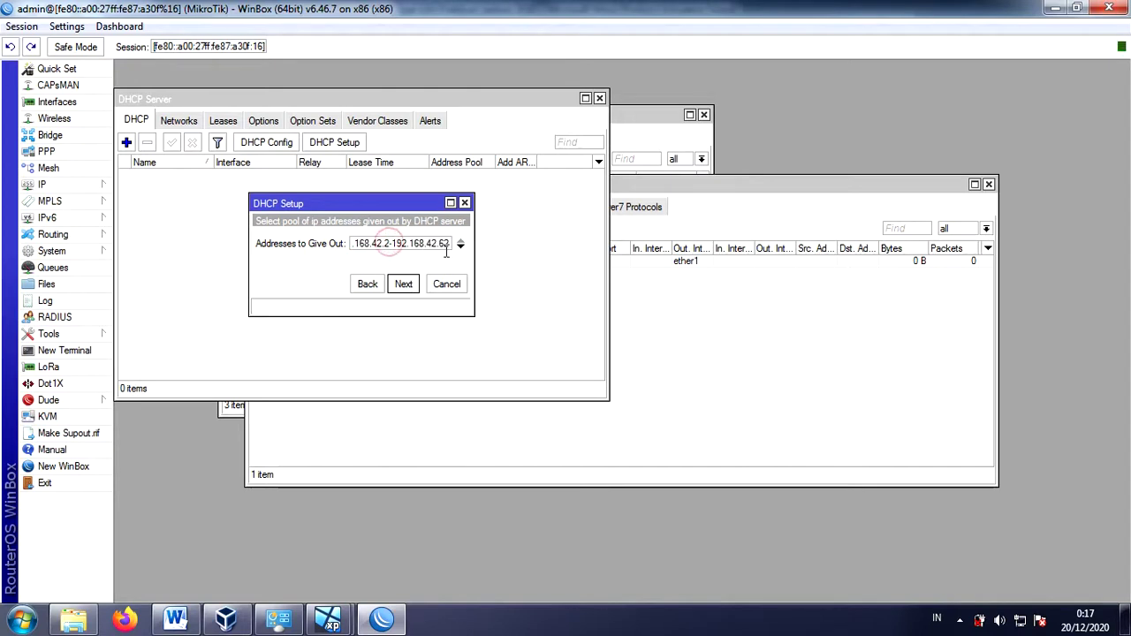
left_click(408, 291)
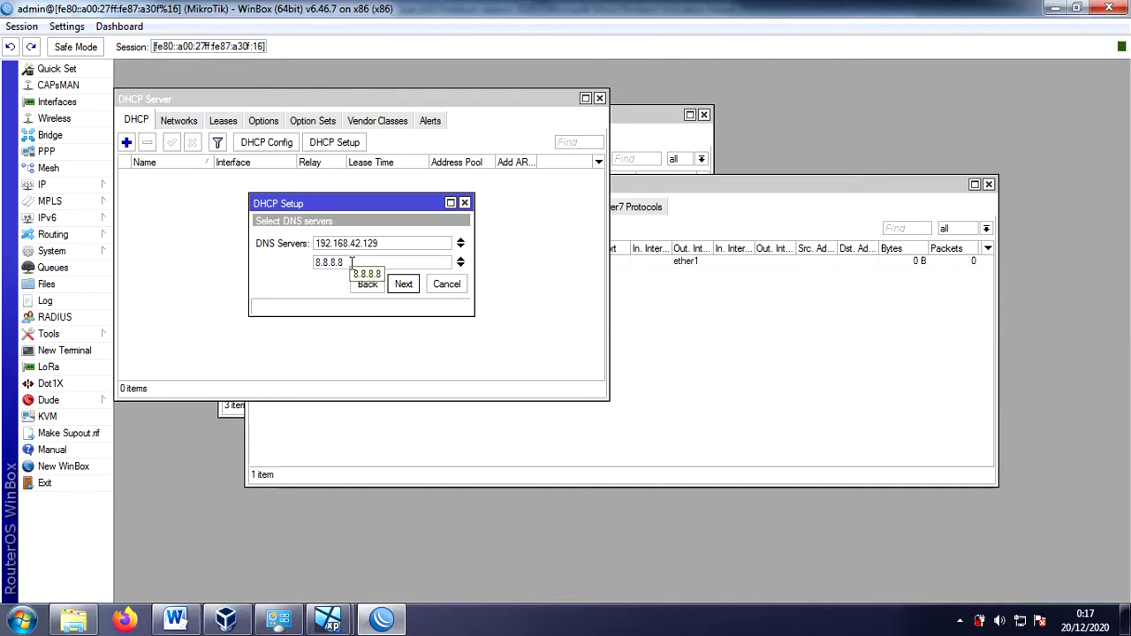
left_click(409, 285)
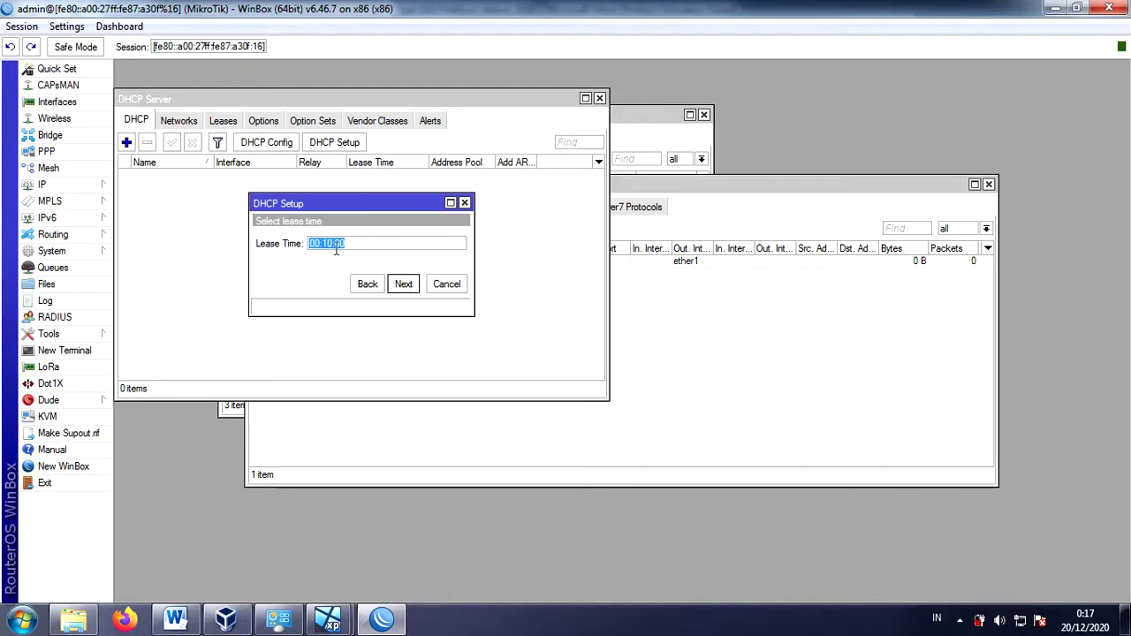
left_click(407, 285)
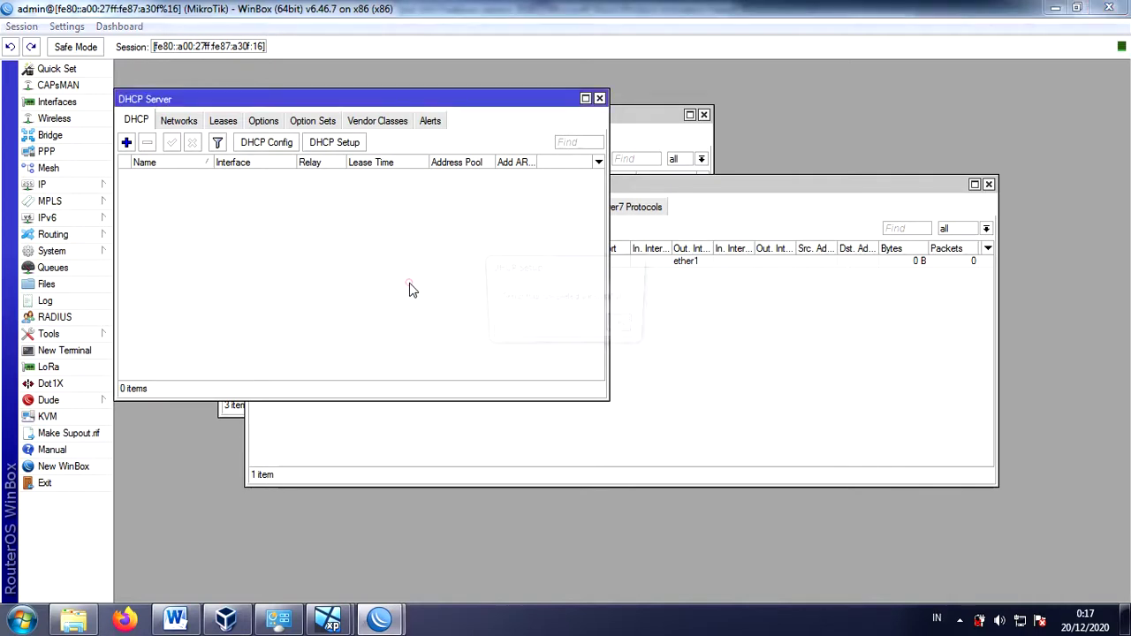
left_click(622, 325)
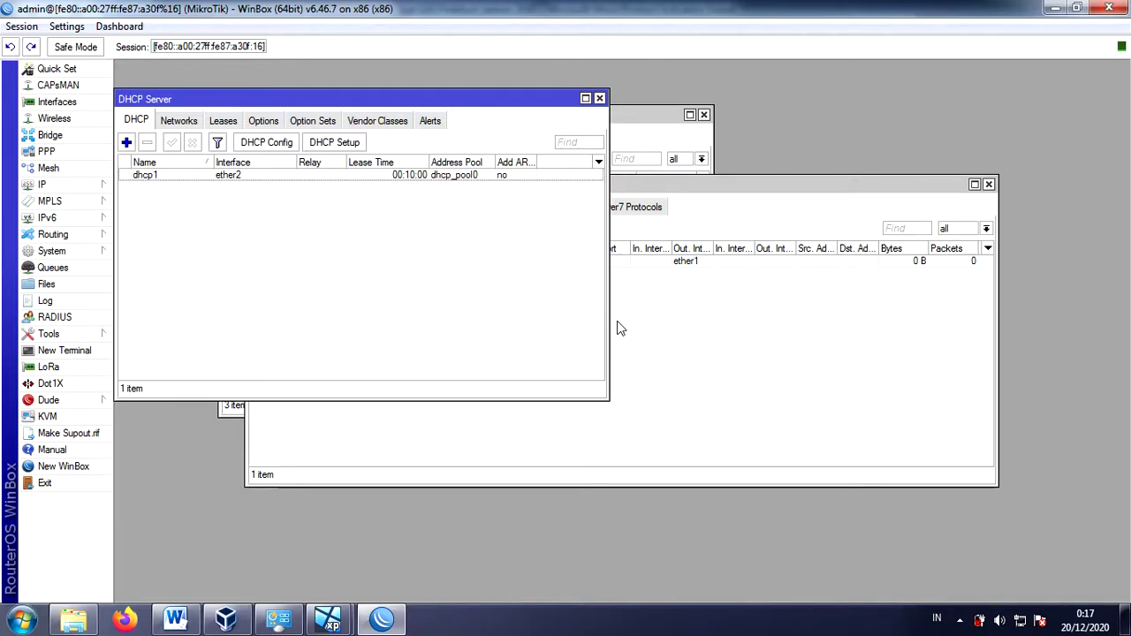
- Launch the Hotspot Setup wizard from IP > Hotspot
left_click(68, 192)
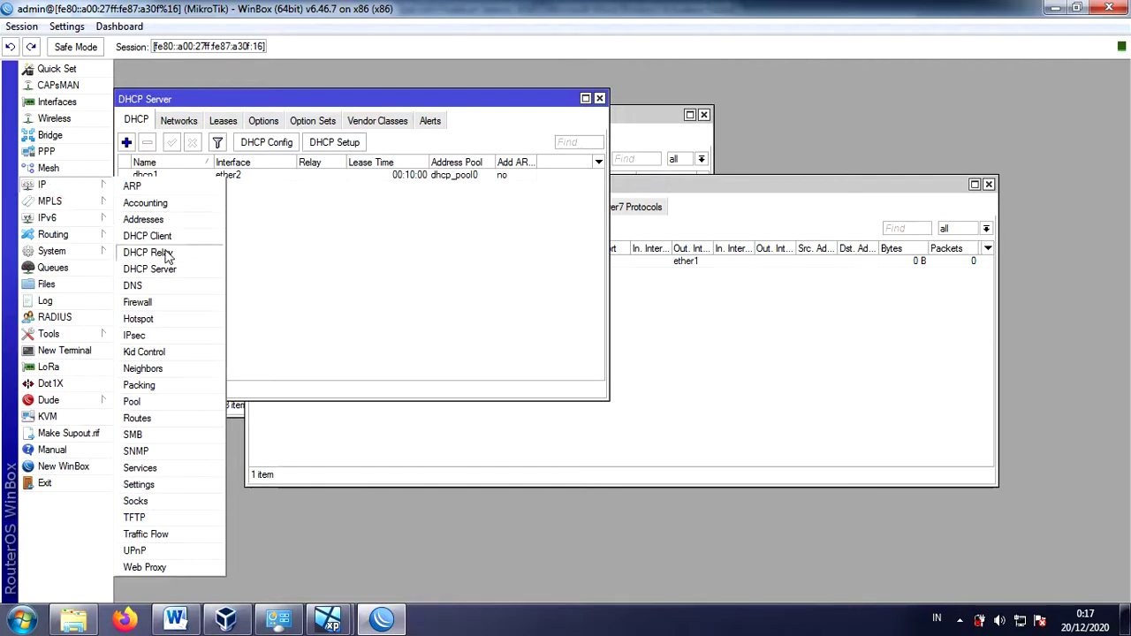
left_click(187, 325)
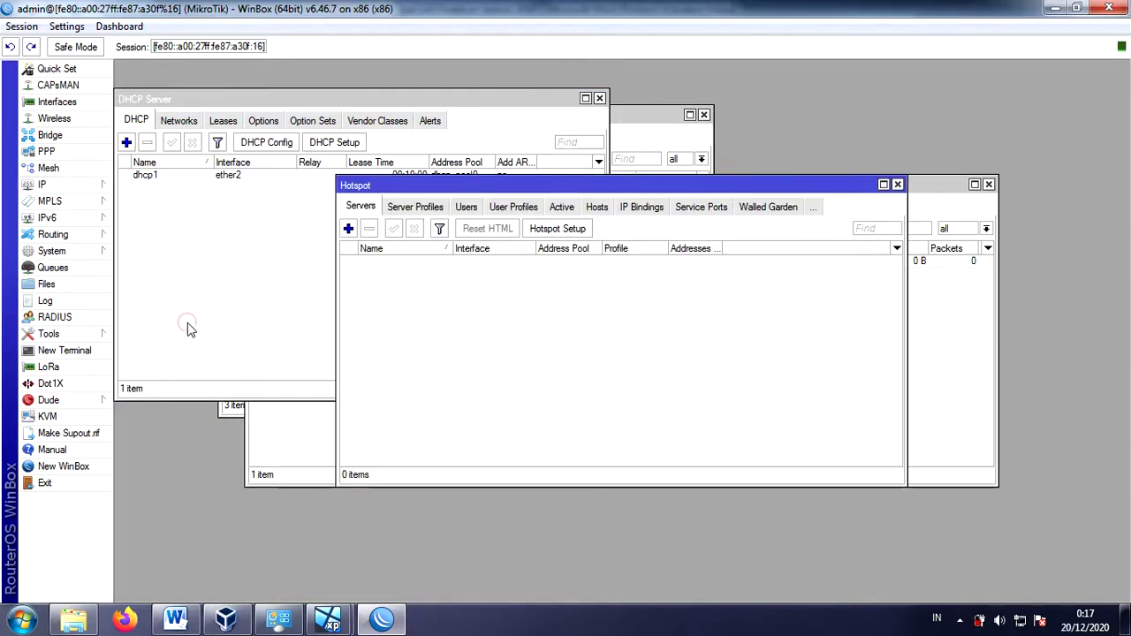
left_click(569, 229)
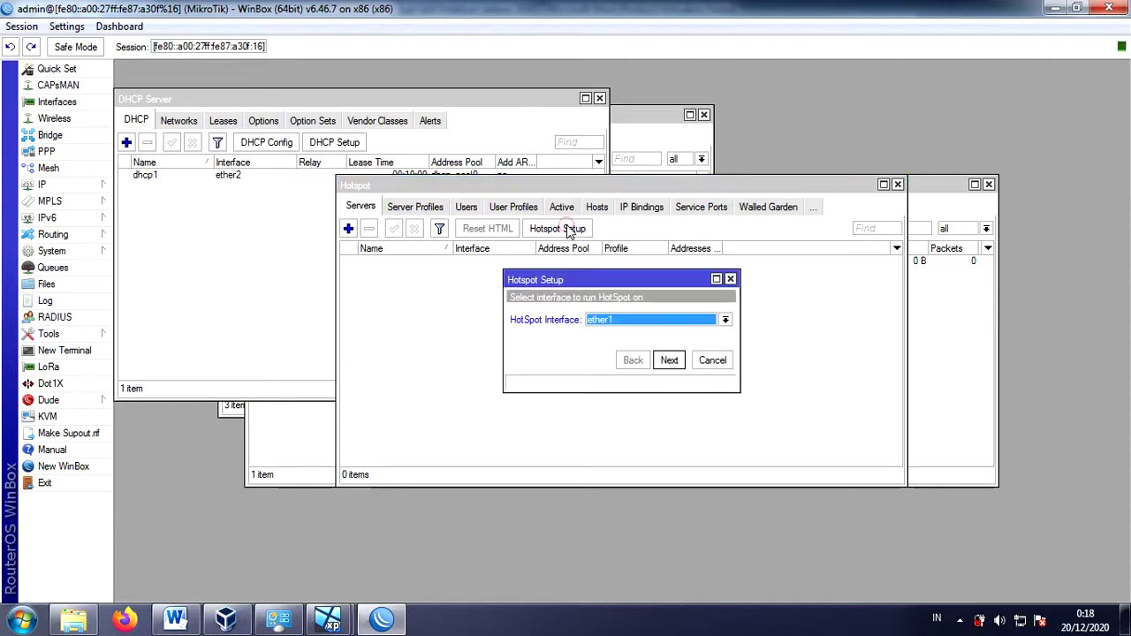
- Run the hotspot wizard on ether2 with the default address, pool and DNS, no SSL certificate or SMTP
left_click(725, 320)
left_click(699, 345)
left_click(669, 360)
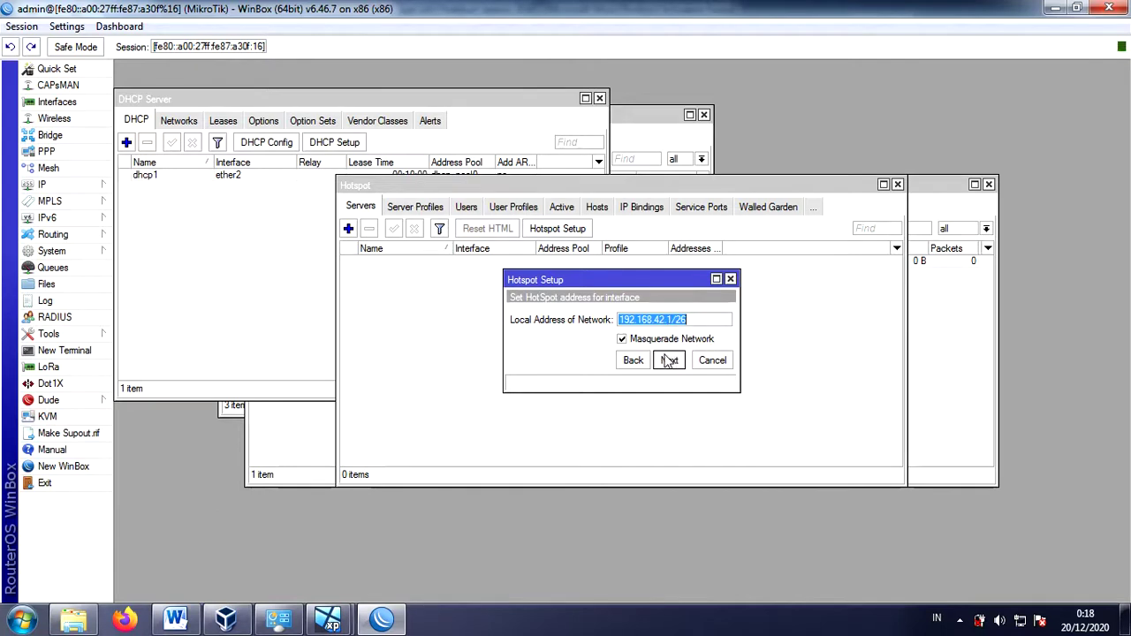
left_click(669, 362)
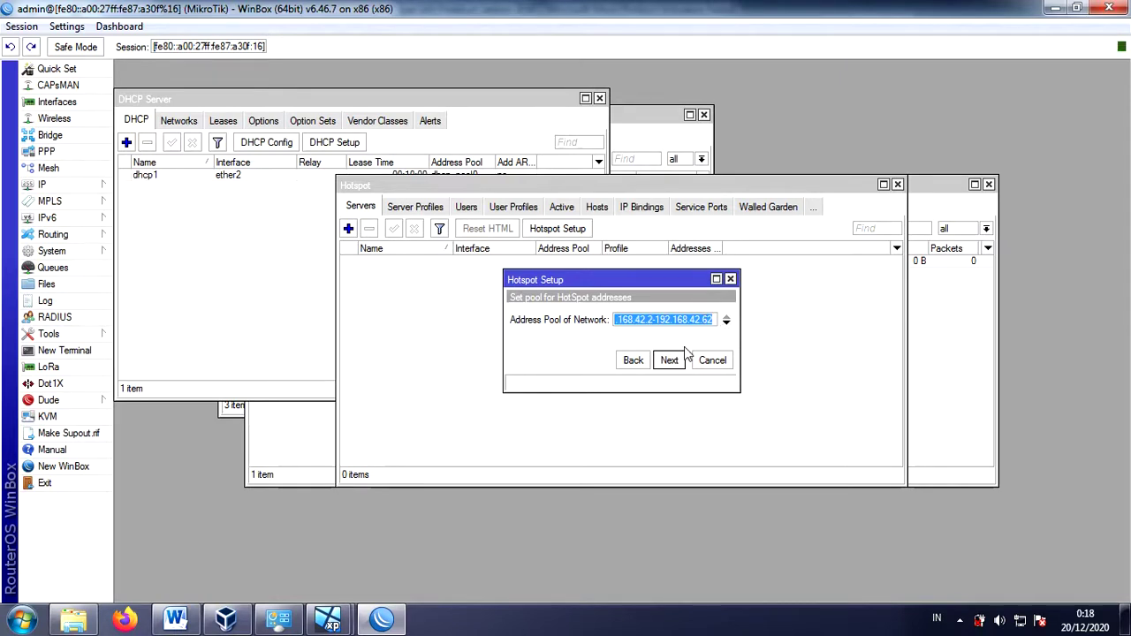
left_click(671, 366)
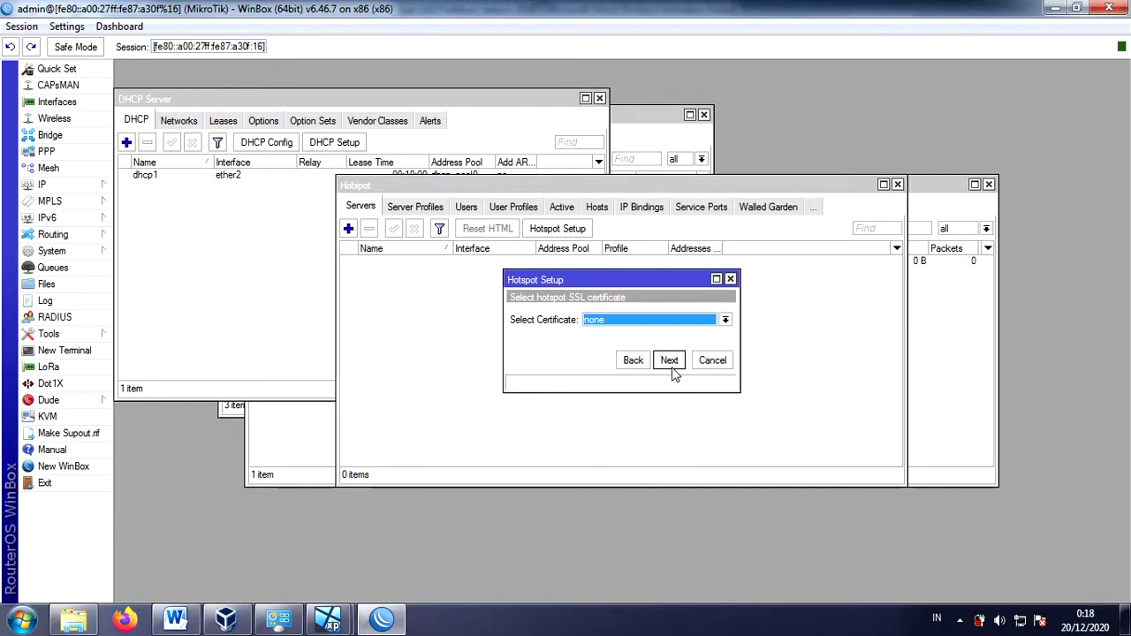
left_click(671, 364)
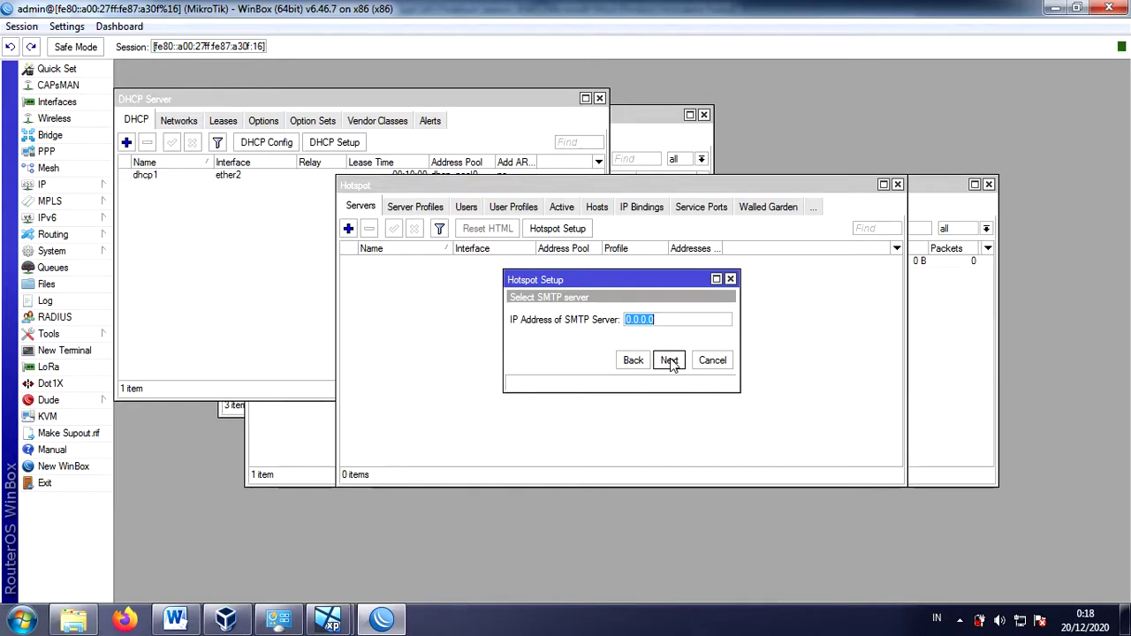
left_click(671, 364)
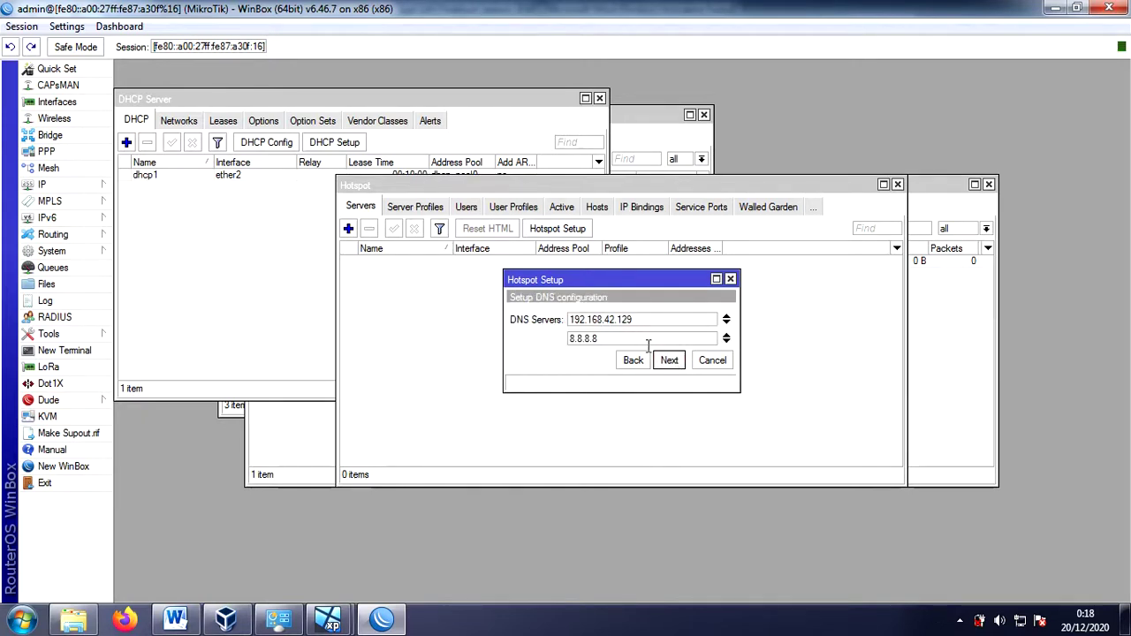
left_click(672, 365)
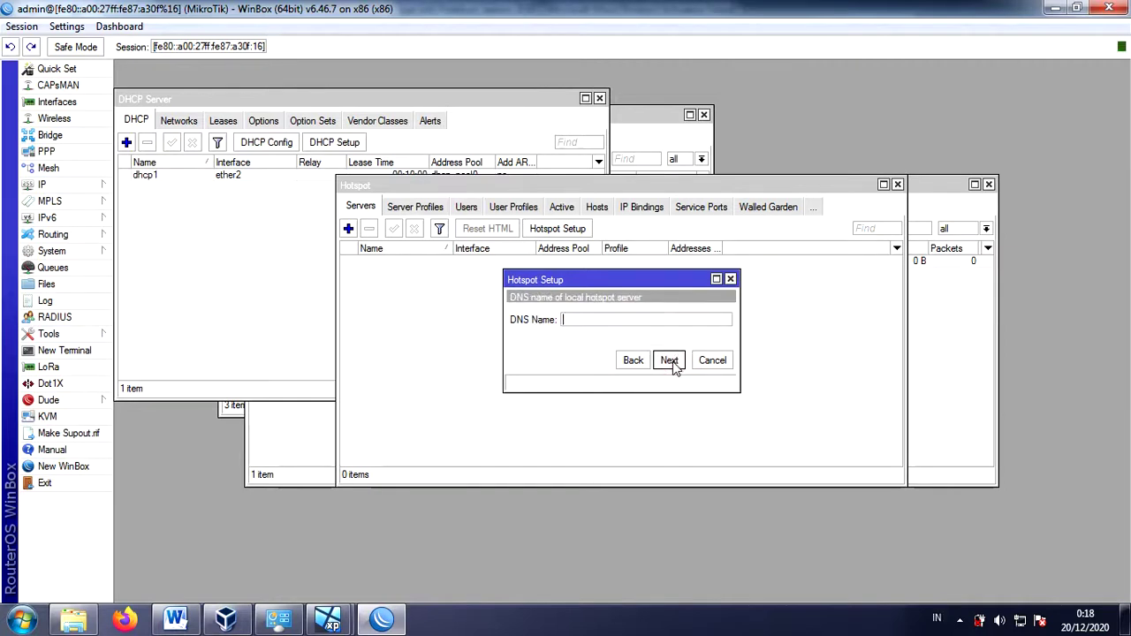
left_click(671, 364)
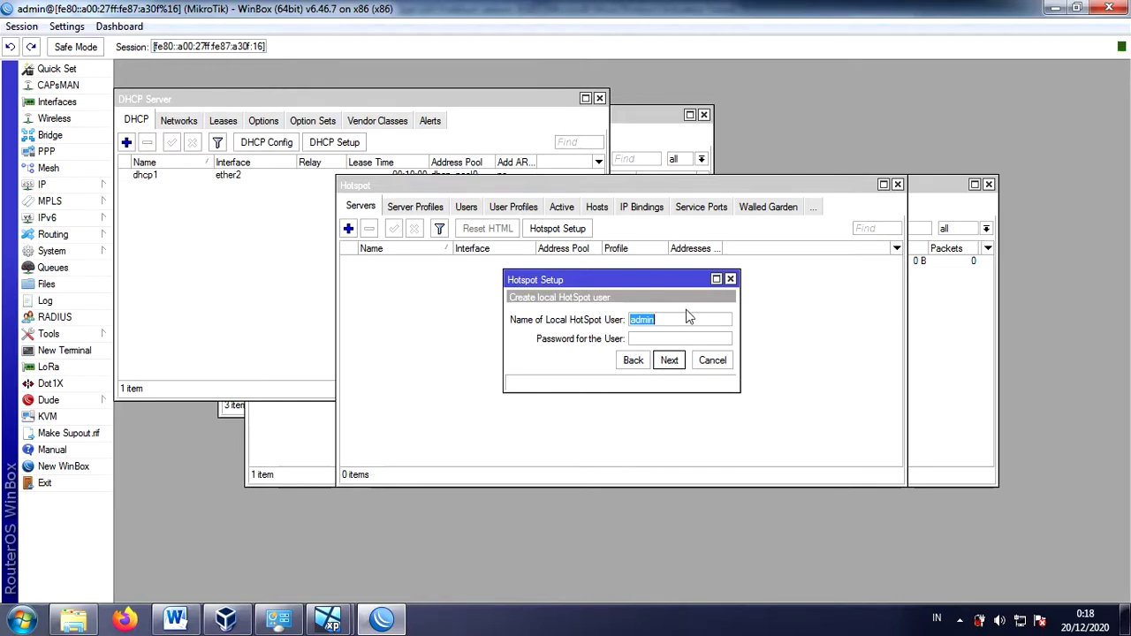
- Give the hotspot a user login name and password, and finish the setup
type("ilham")
left_click(672, 336)
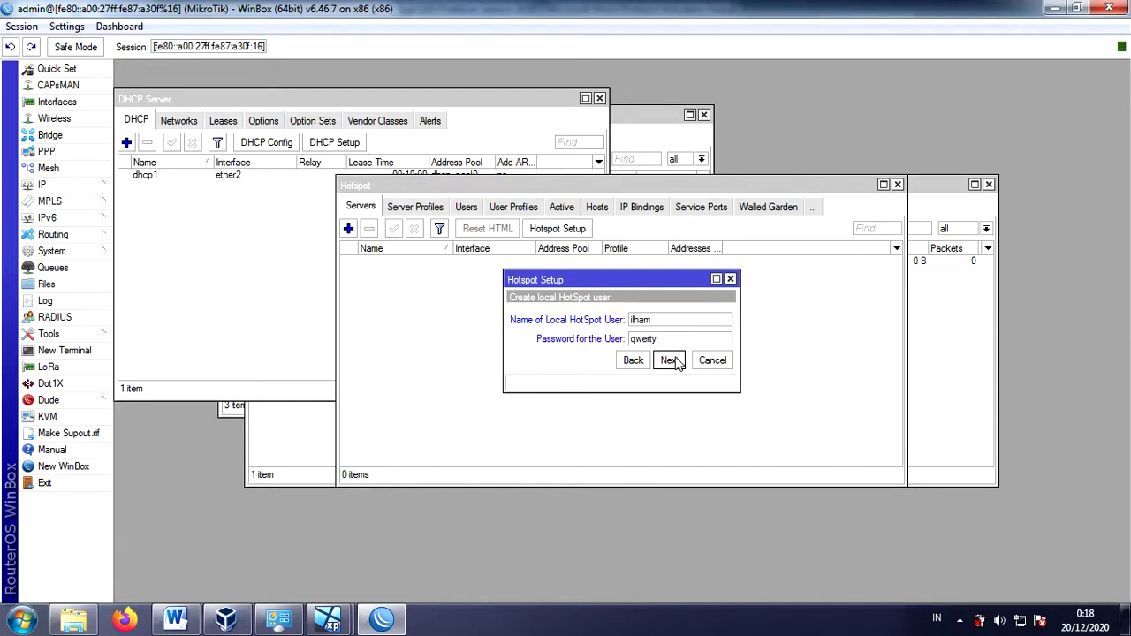
left_click(672, 361)
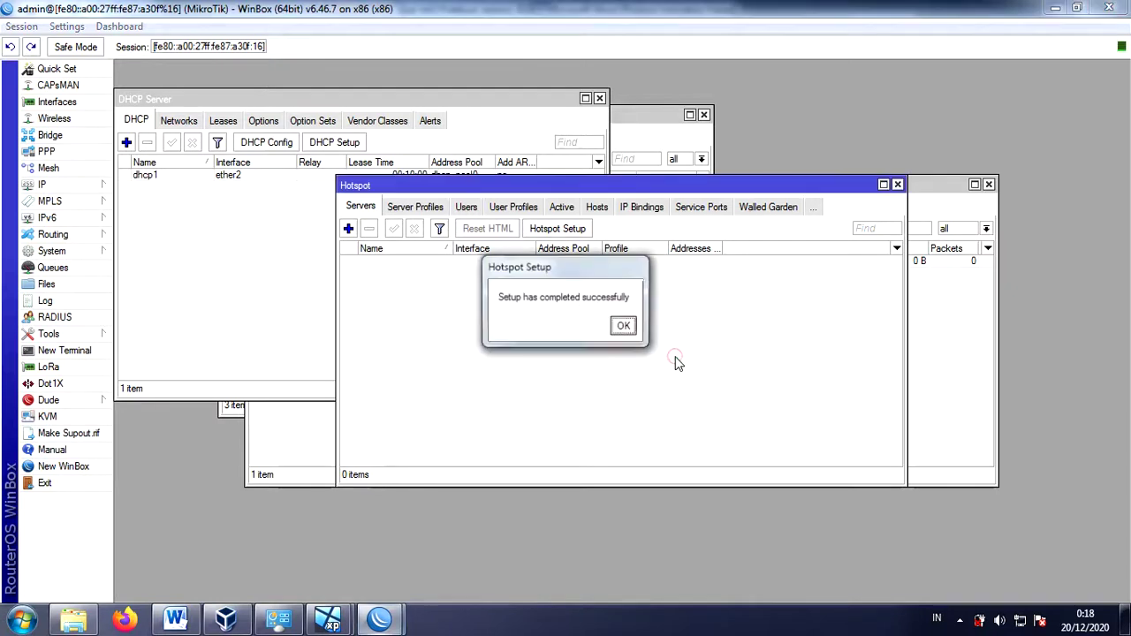
left_click(623, 327)
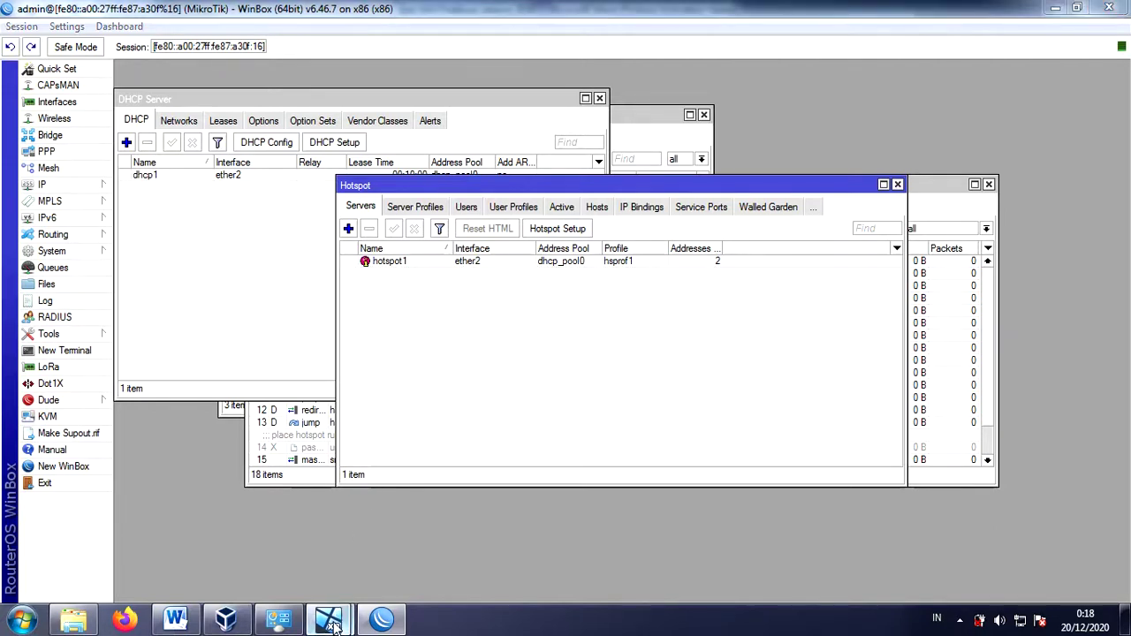
- On the XP VM, go to Control Panel's Network Connections and dismiss the limited connectivity warning
mouse_move(329, 619)
left_click(266, 525)
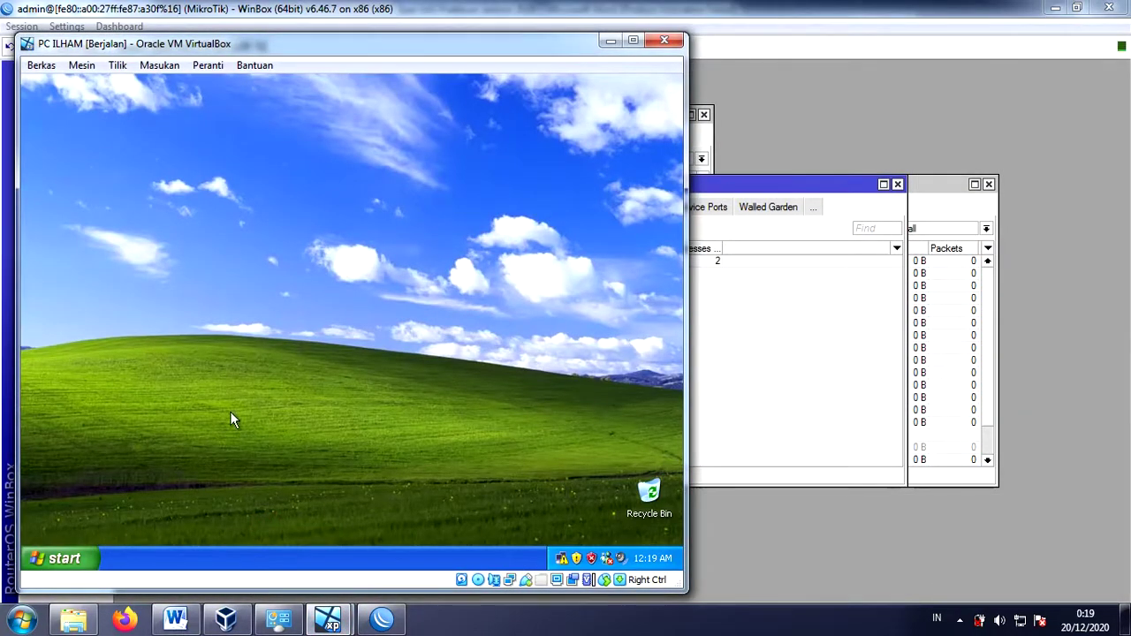
left_click(63, 559)
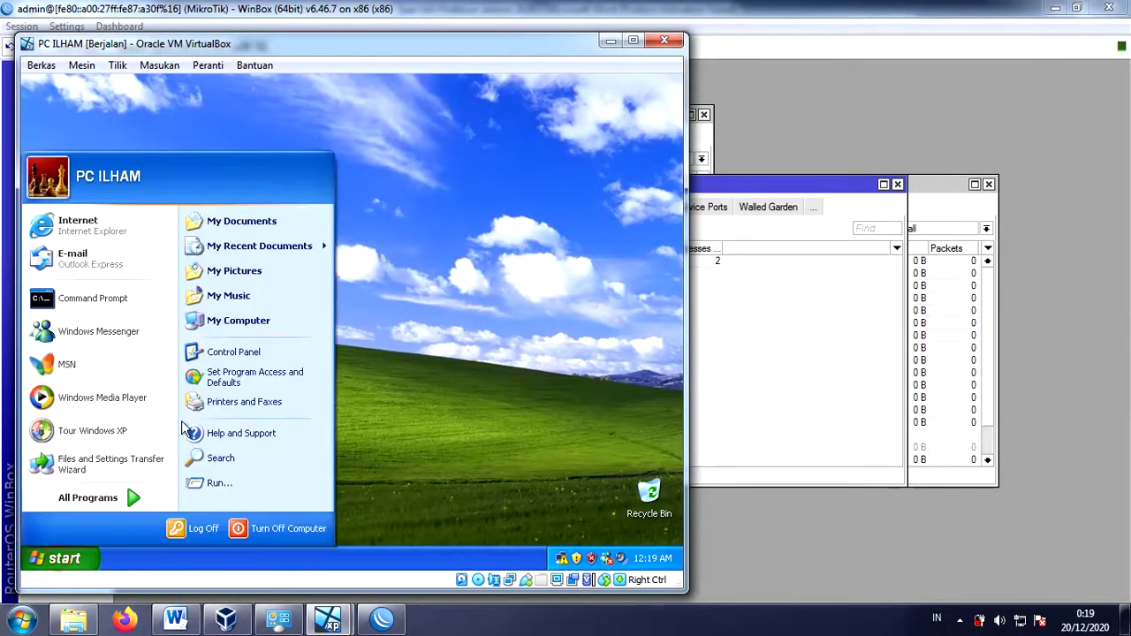
left_click(228, 352)
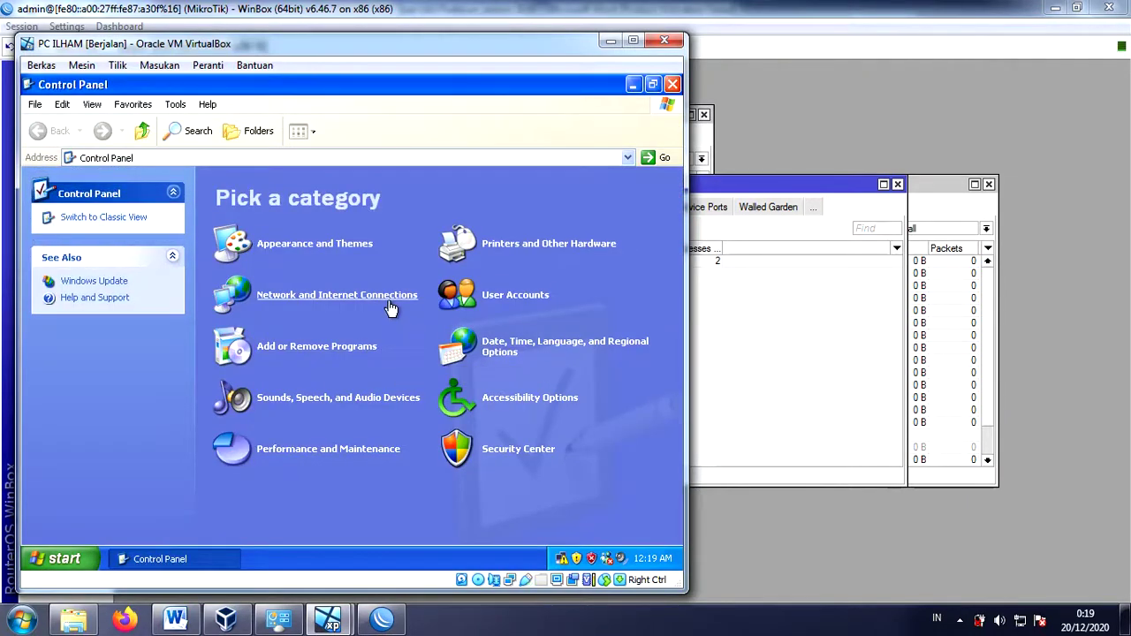
left_click(375, 299)
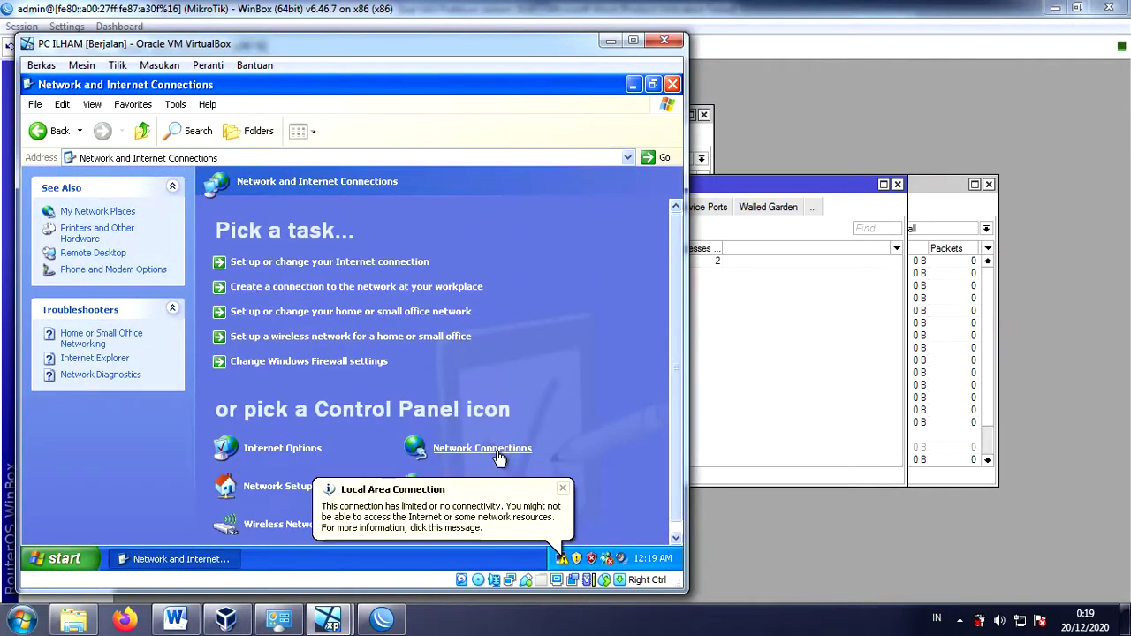
left_click(500, 453)
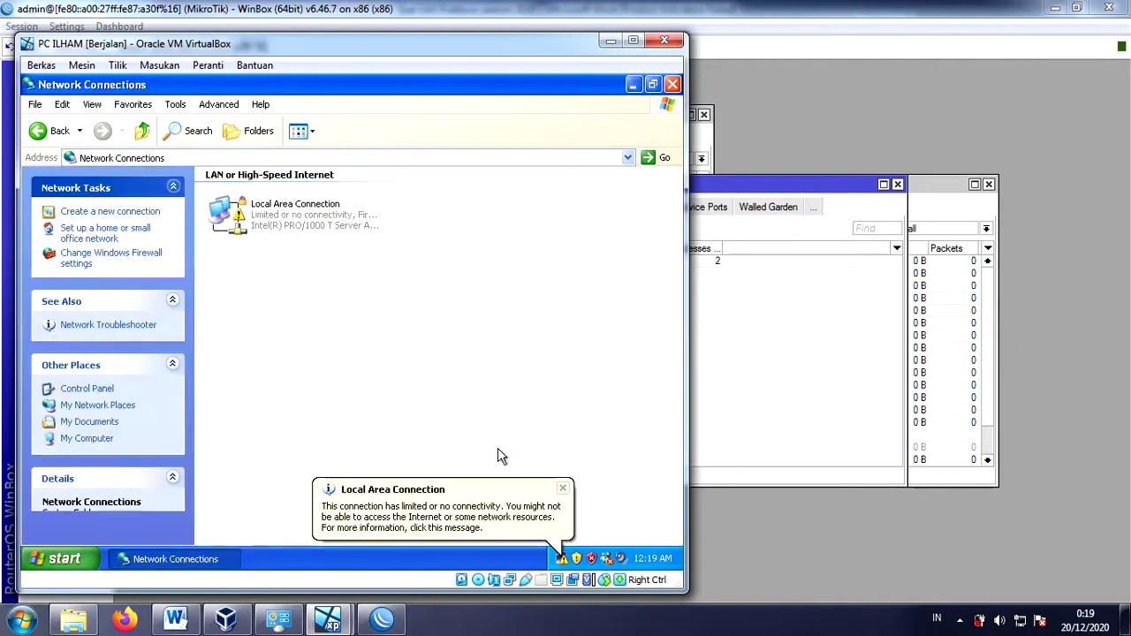
left_click(563, 489)
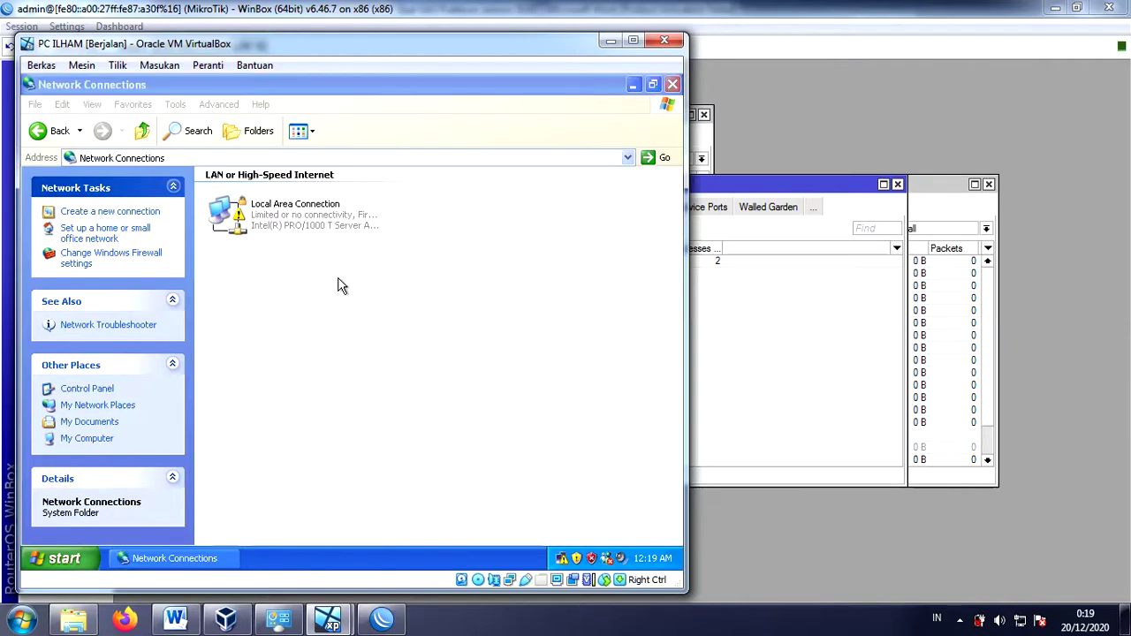
- Switch the Local Area Connection's TCP/IP properties to a manually entered IP address
double_click(281, 219)
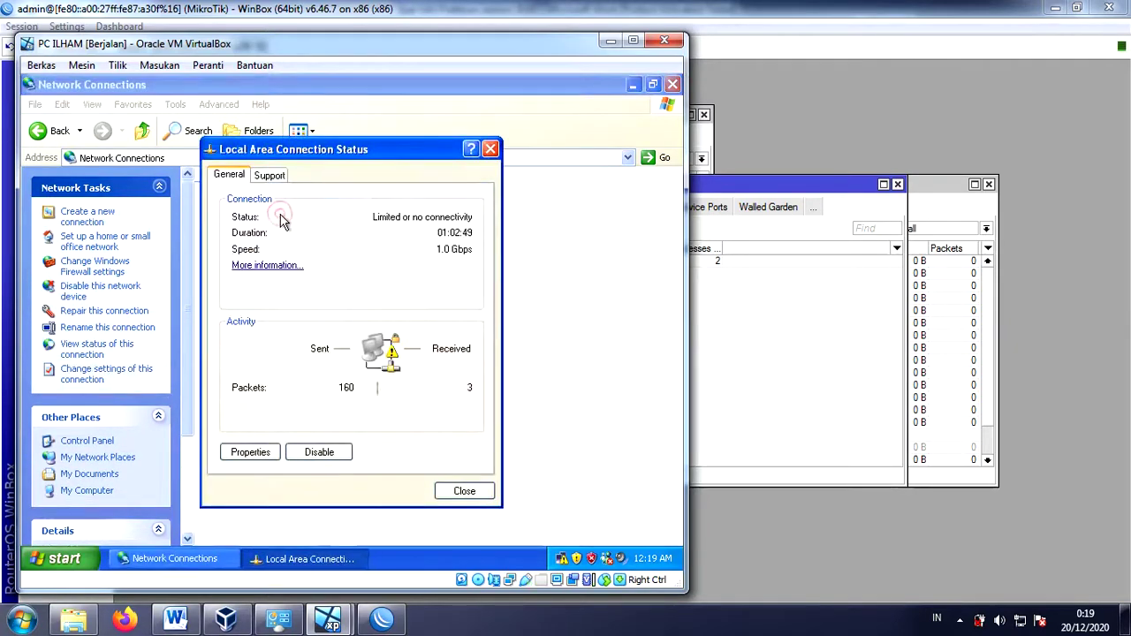
left_click(260, 451)
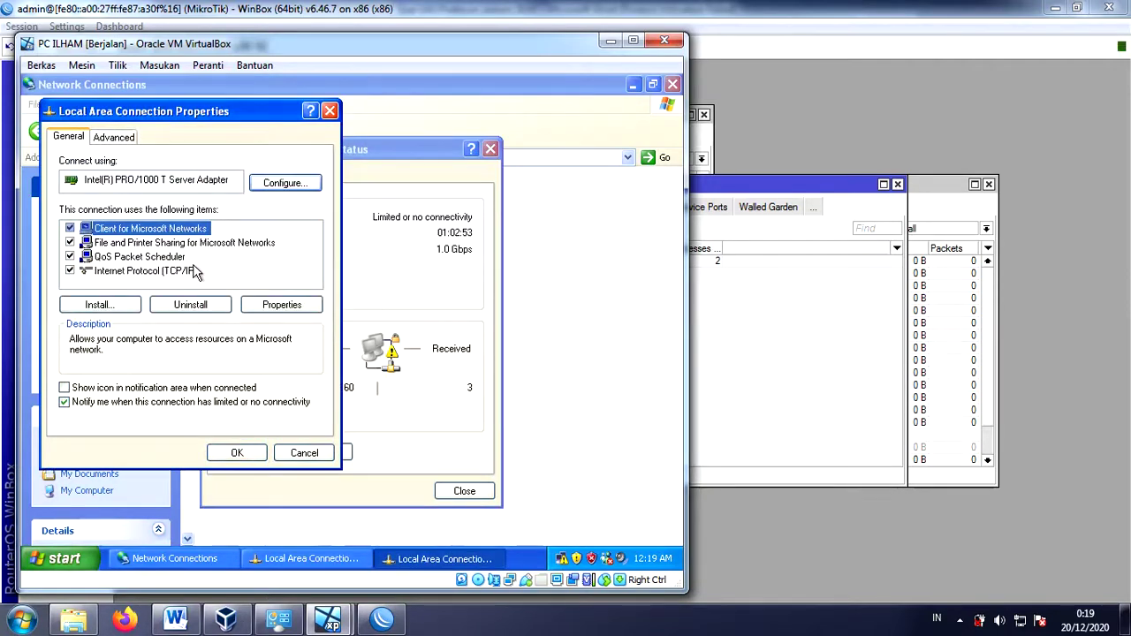
double_click(176, 272)
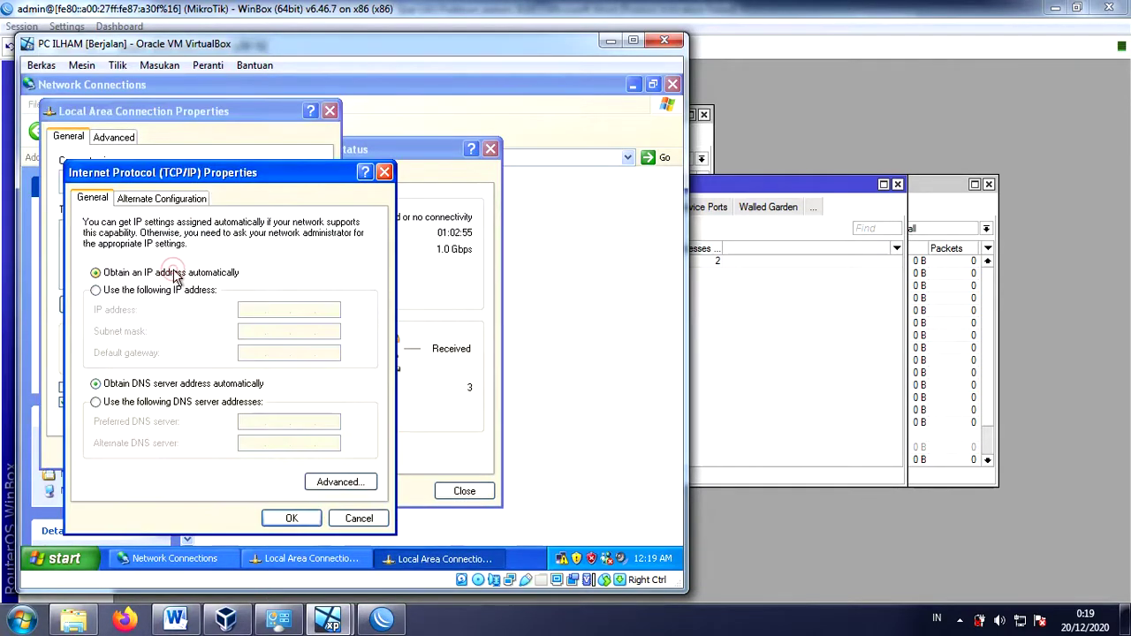
left_click(149, 294)
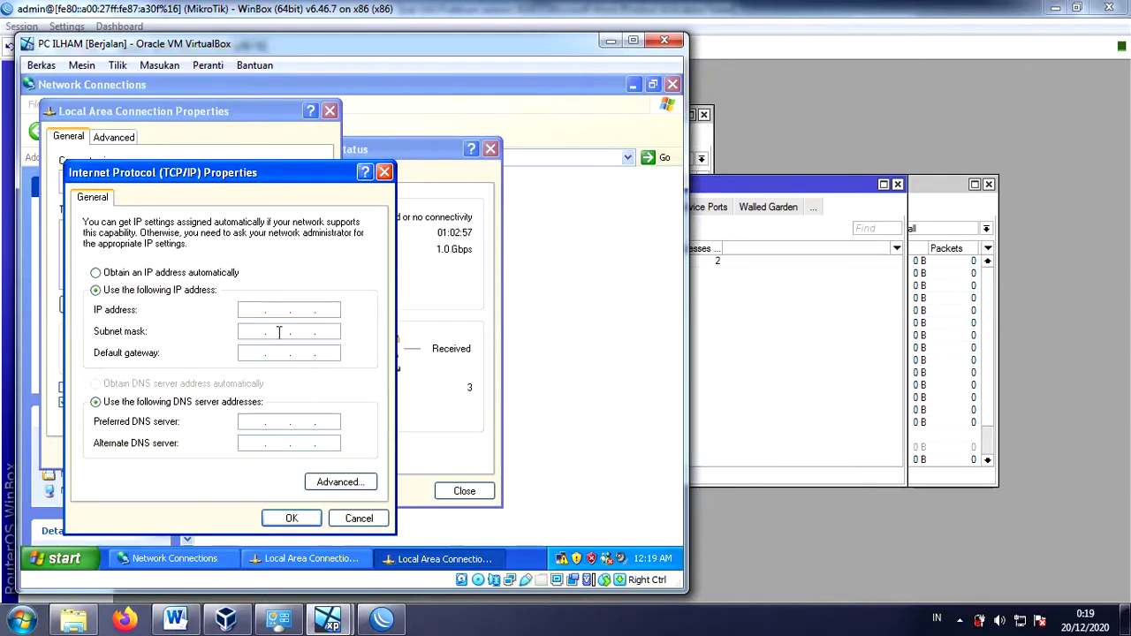
- Check item 4 of the Word task sheet for the PC address 192.168.42.2/26
left_click(175, 621)
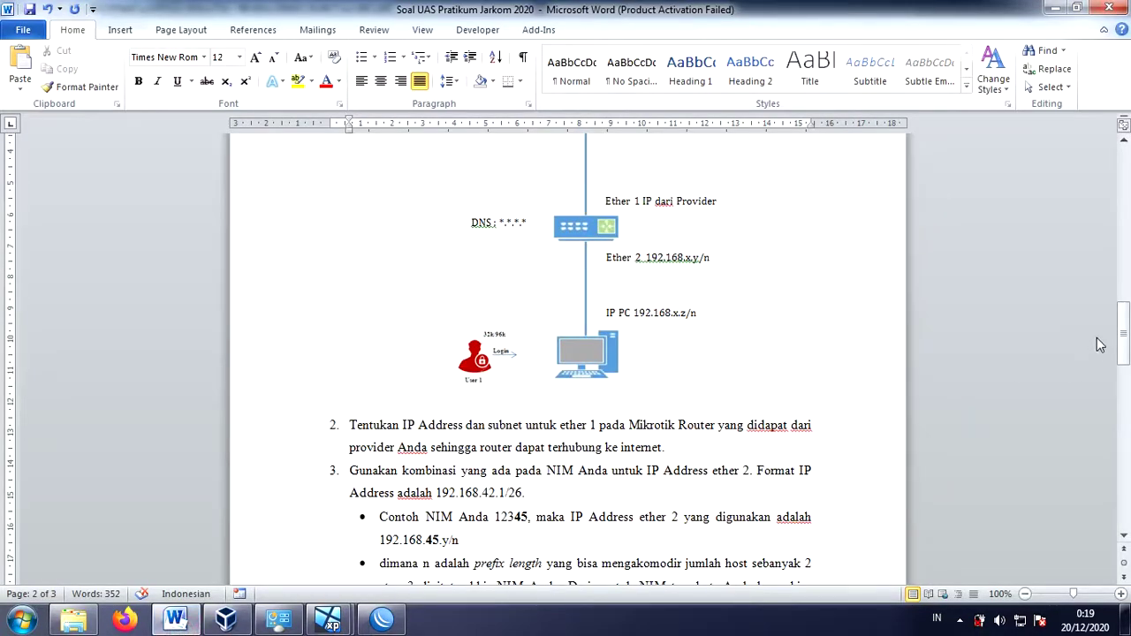
left_click_drag(1124, 334, 1123, 377)
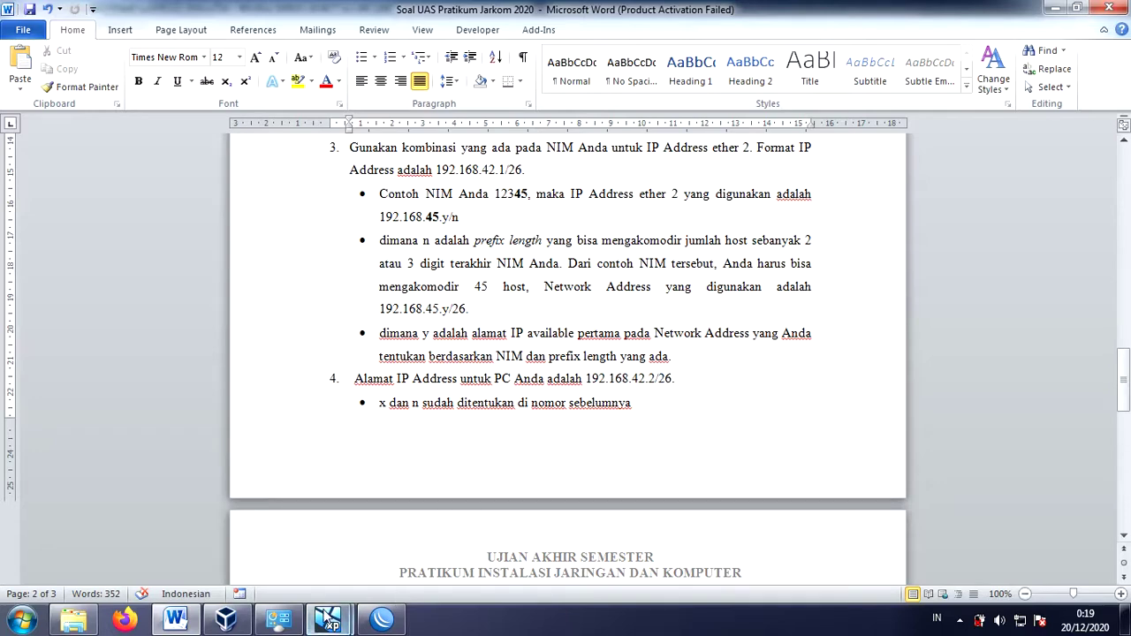
- Enter IP address 192.168.42.2 with subnet mask 255.255.255.192 on the XP client
mouse_move(325, 624)
left_click(226, 546)
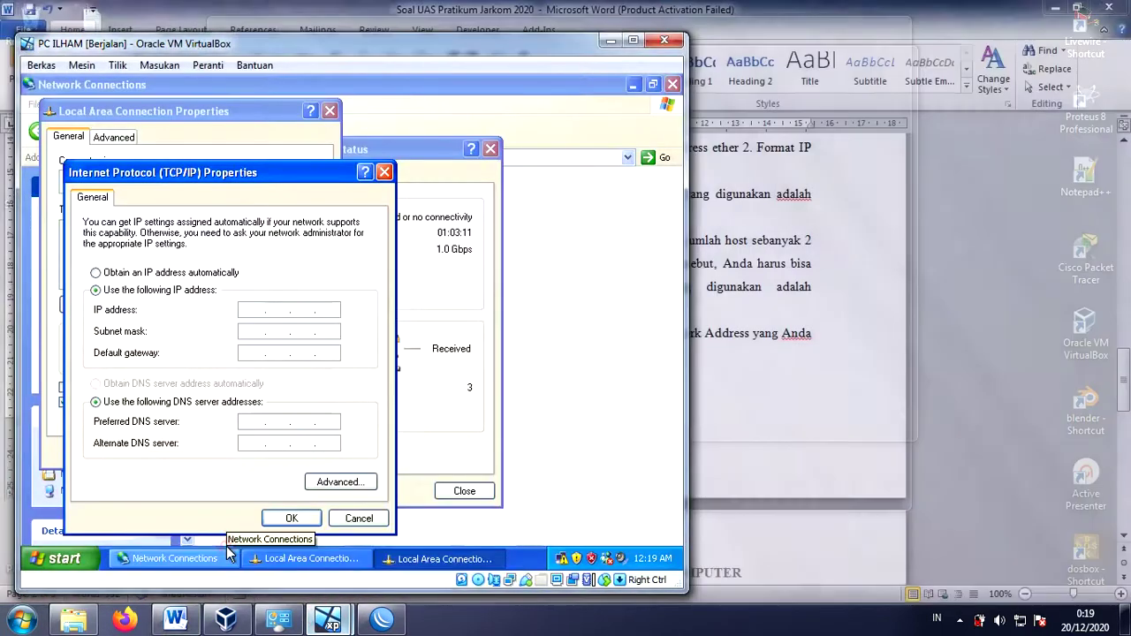
left_click(251, 310)
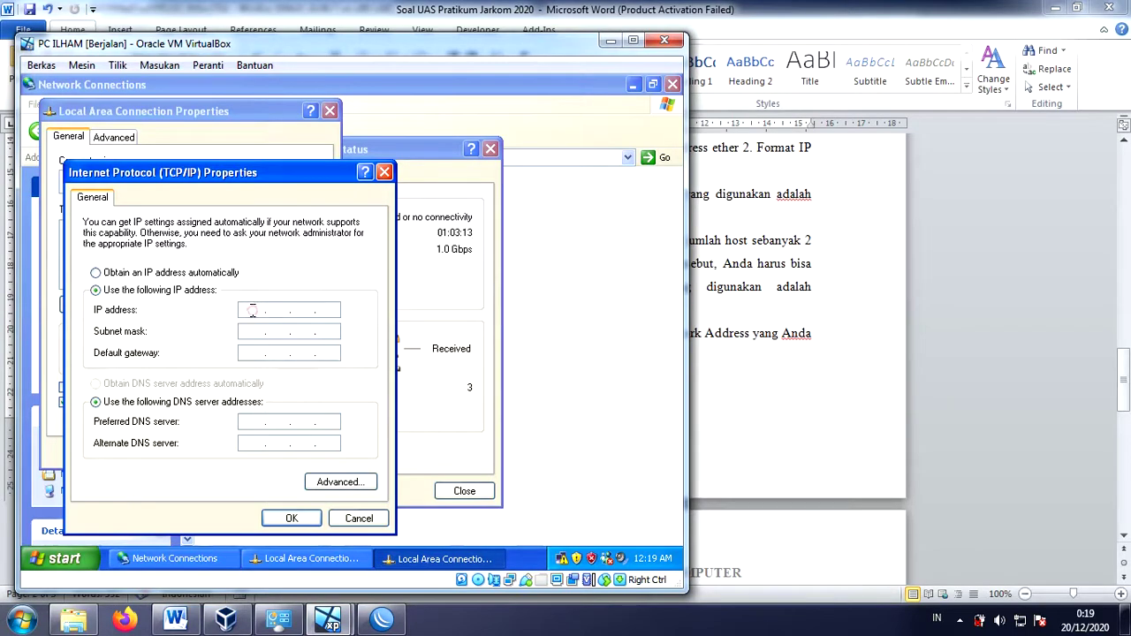
type("192 . 168 . 42 . 2")
left_click(245, 333)
type("2552552550")
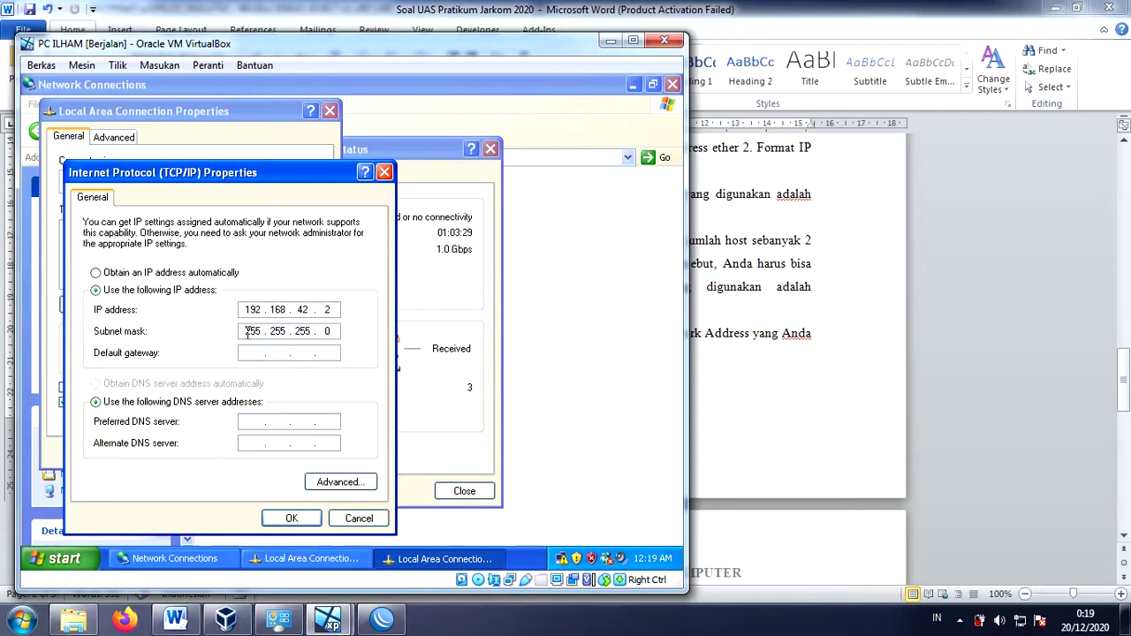
double_click(328, 331)
key("BackSpace")
type("192")
- Set gateway 192.168.42.1 and DNS 192.168.42.129 / 8.8.8.8, then apply the settings
left_click(254, 353)
type("192 . 168 . 42 . 1")
left_click(251, 423)
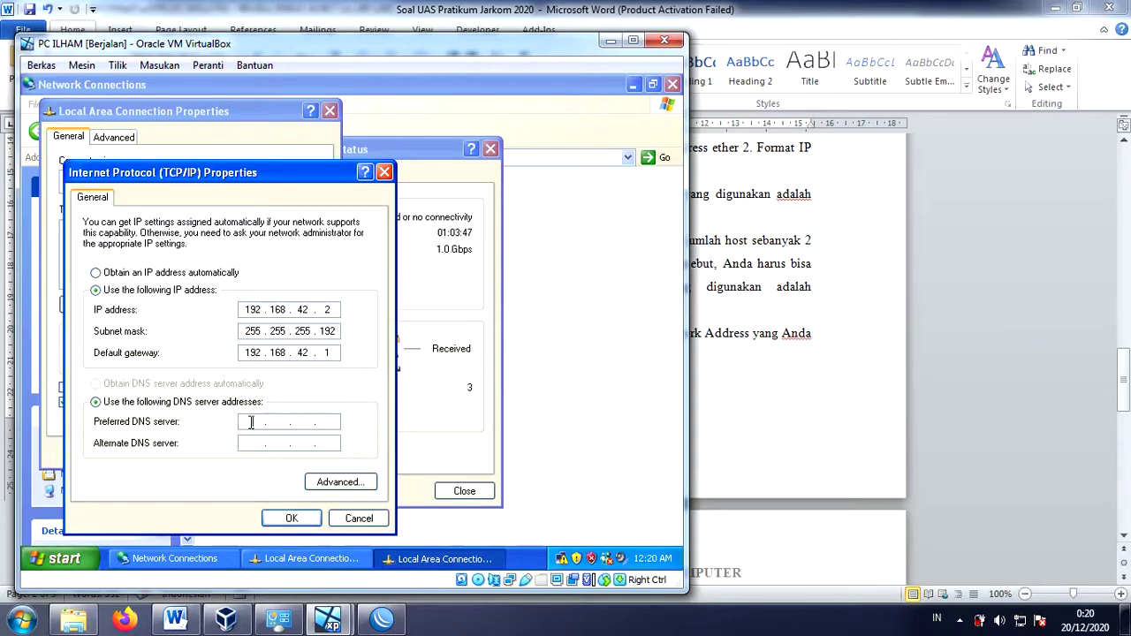
type("192 . 168 . 42 . 129")
left_click(254, 442)
type("8 . 8 . ")
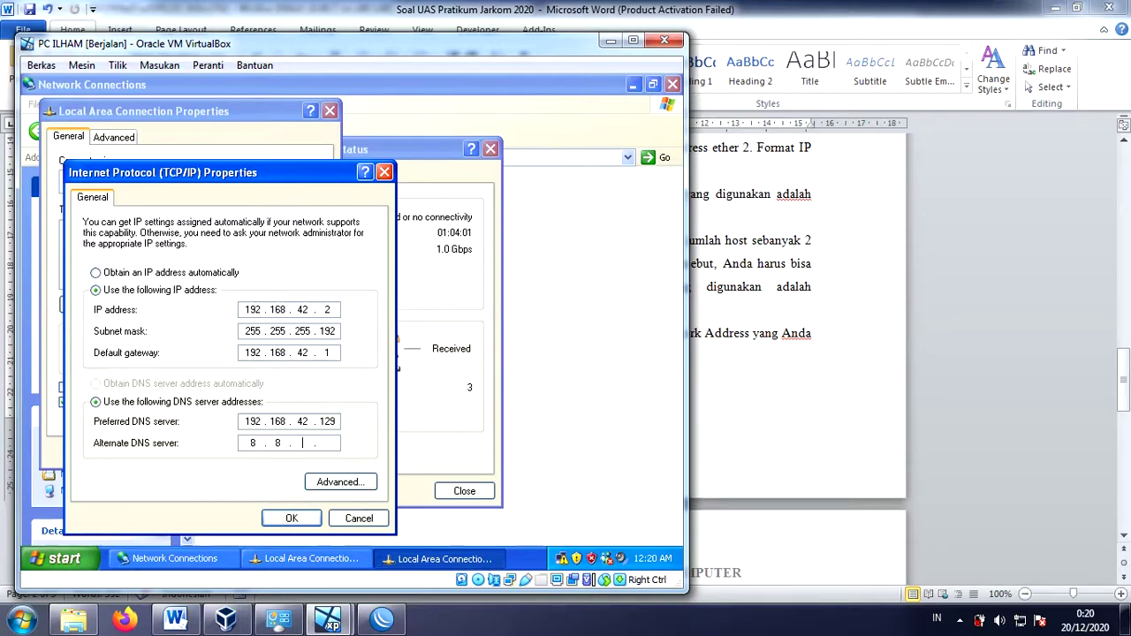
type("8 .")
left_click(292, 518)
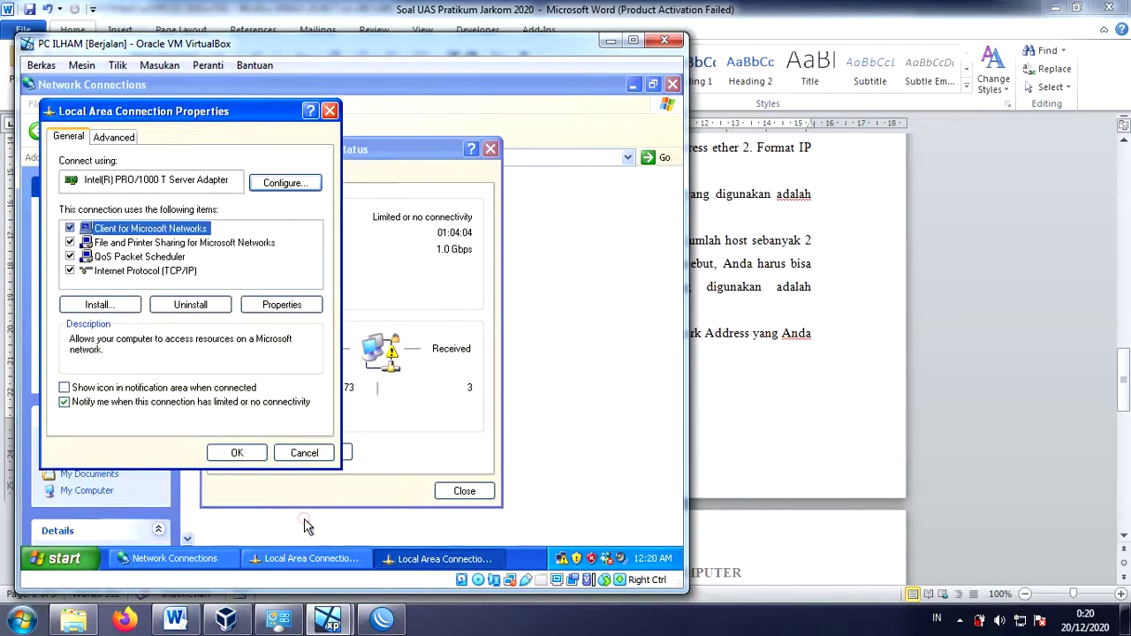
left_click(236, 453)
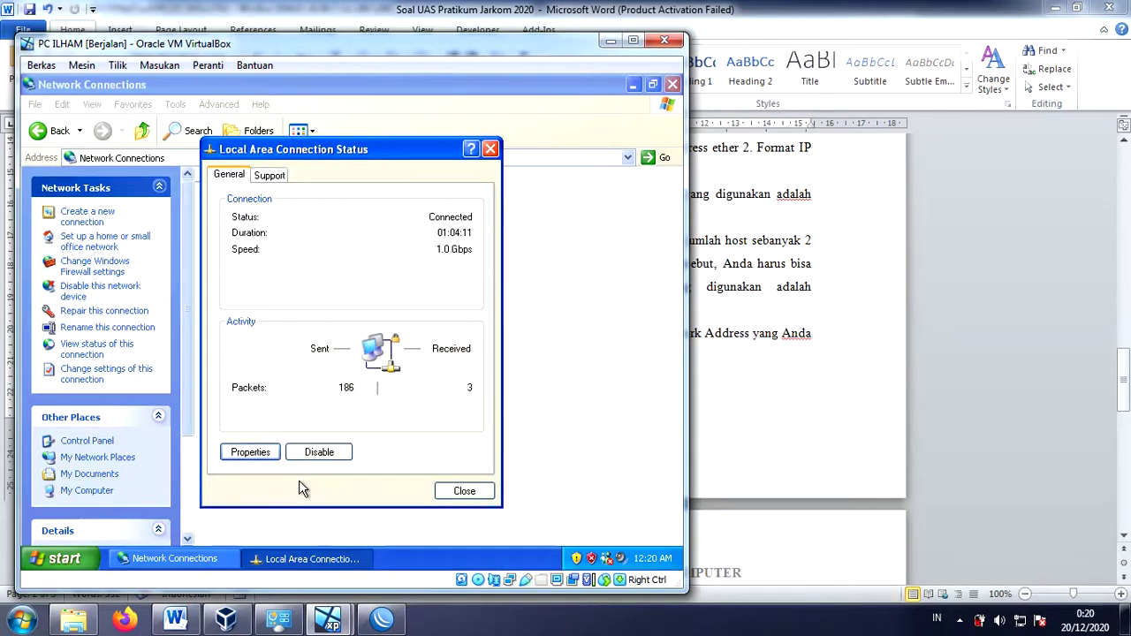
- Launch Internet Explorer and sign in on the hotspot login page with the hotspot user's name and password
left_click(64, 559)
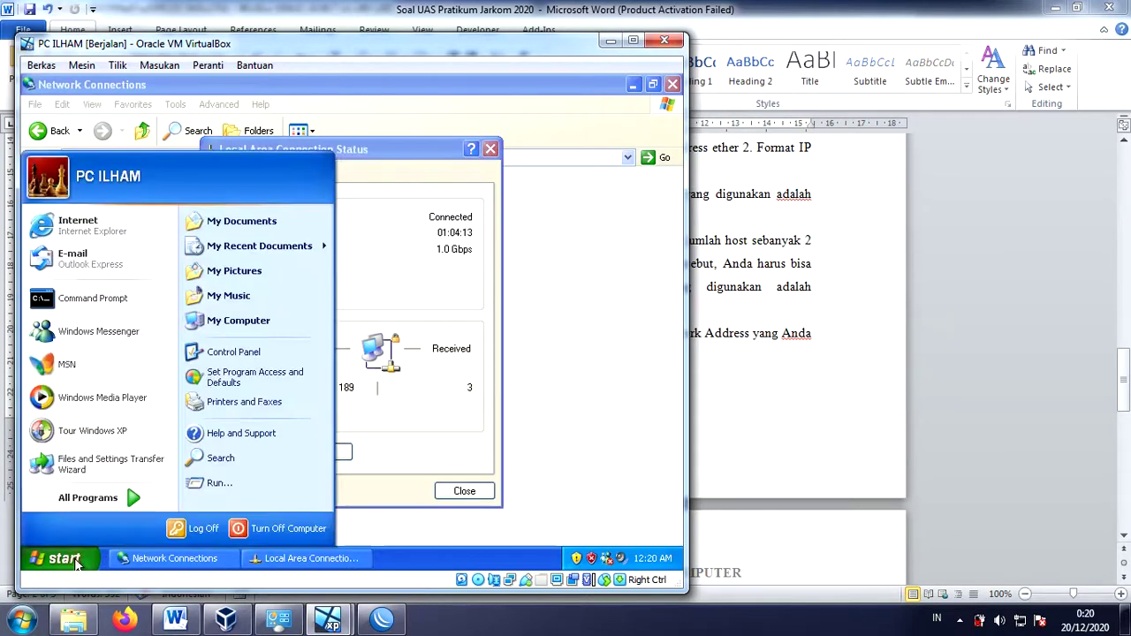
left_click(145, 244)
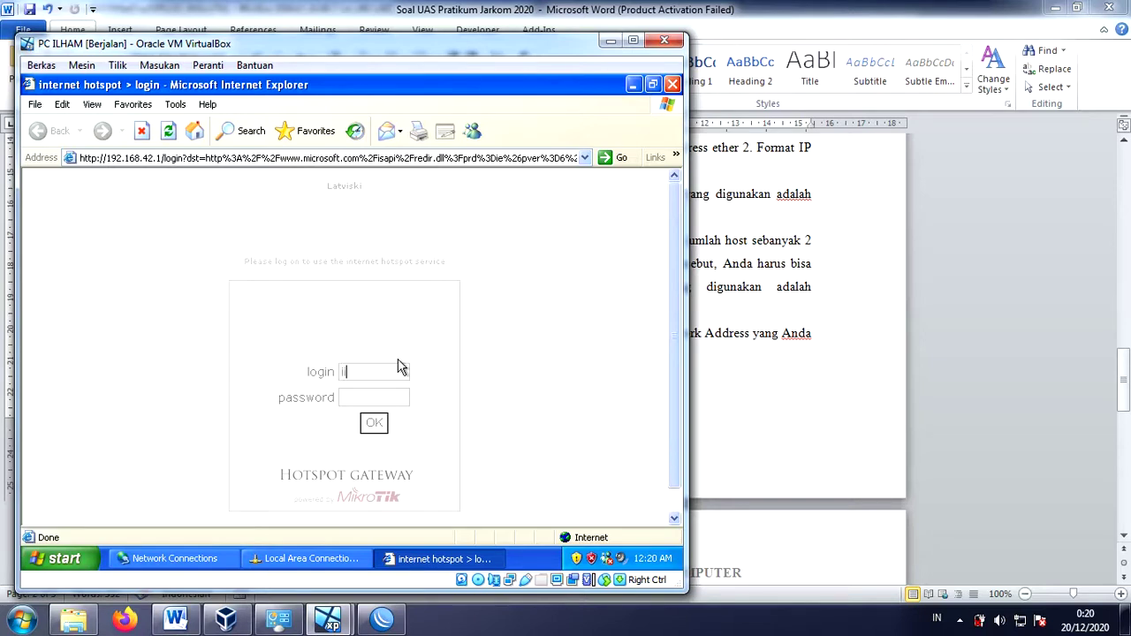
left_click(381, 392)
left_click(376, 426)
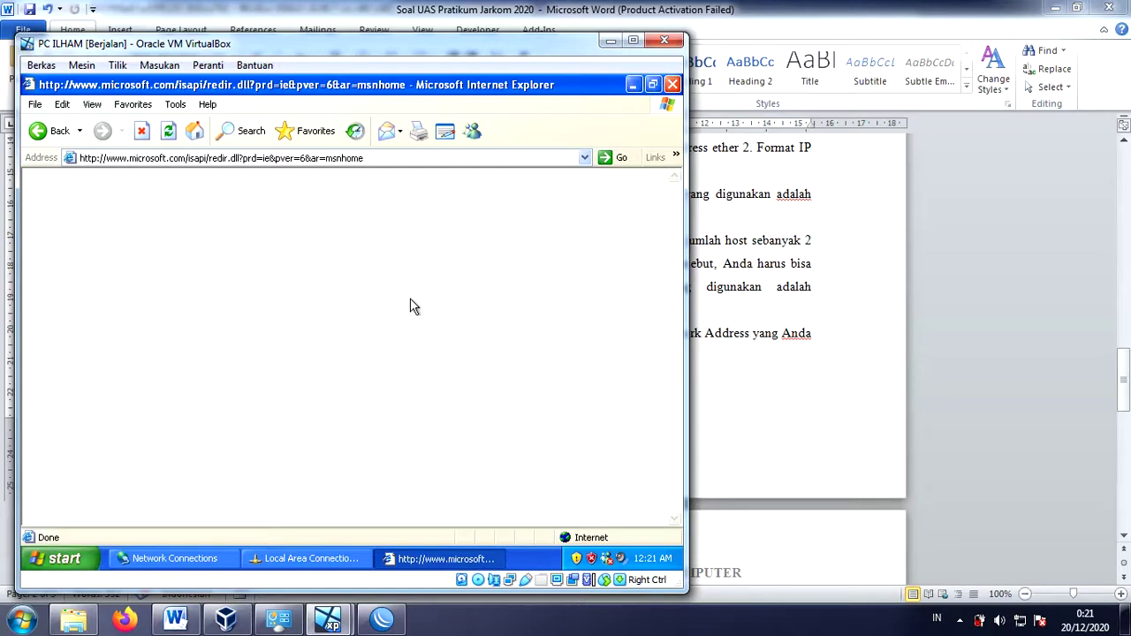
- Search for 'bing' from the Internet Explorer address bar and scroll the results
left_click(453, 159)
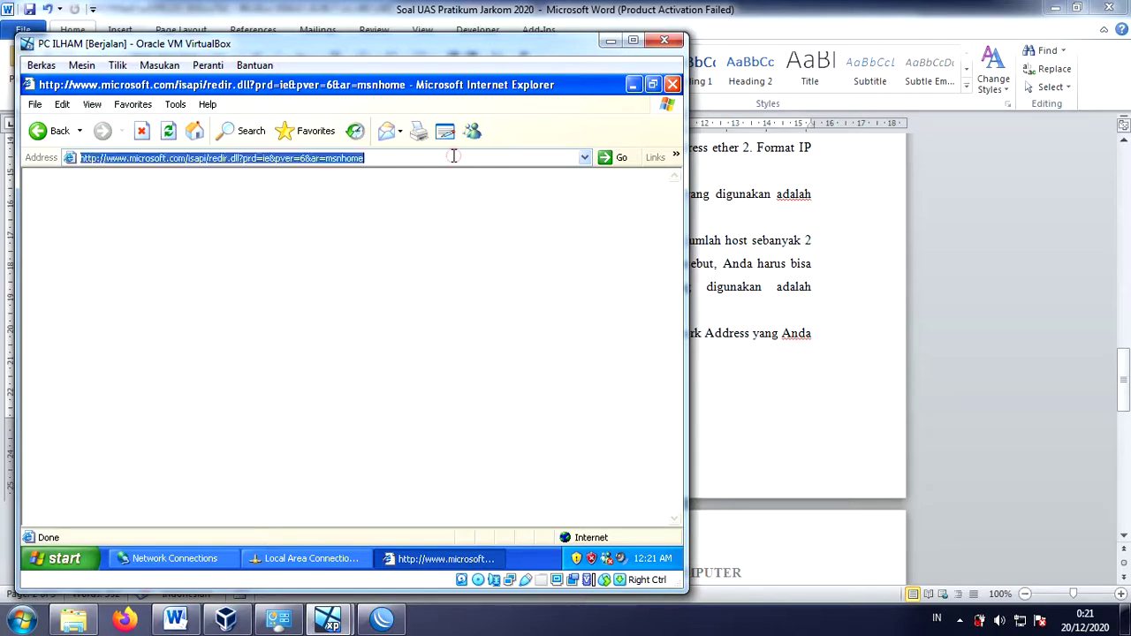
type("bing")
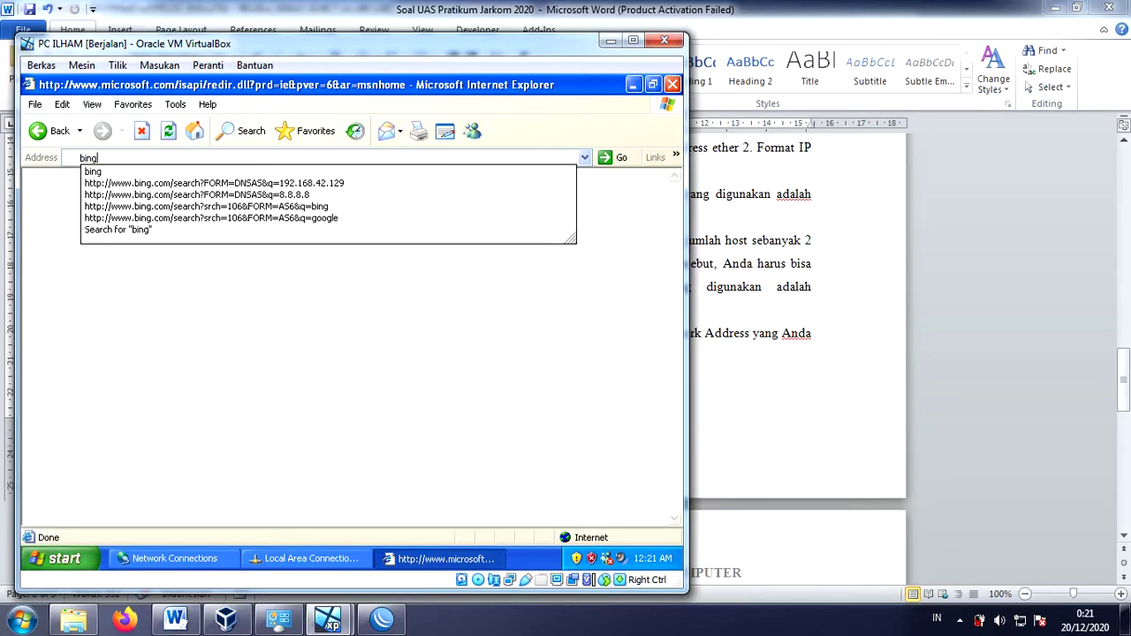
key("Return")
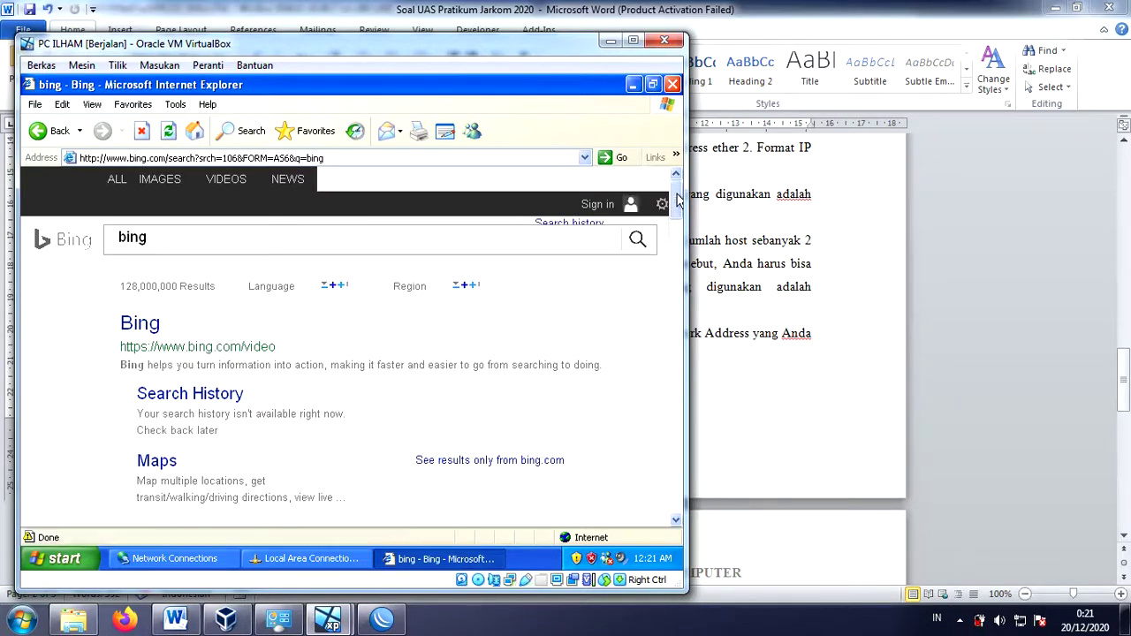
mouse_move(679, 200)
left_mouse_down()
mouse_move(679, 222)
mouse_move(679, 195)
left_mouse_up()
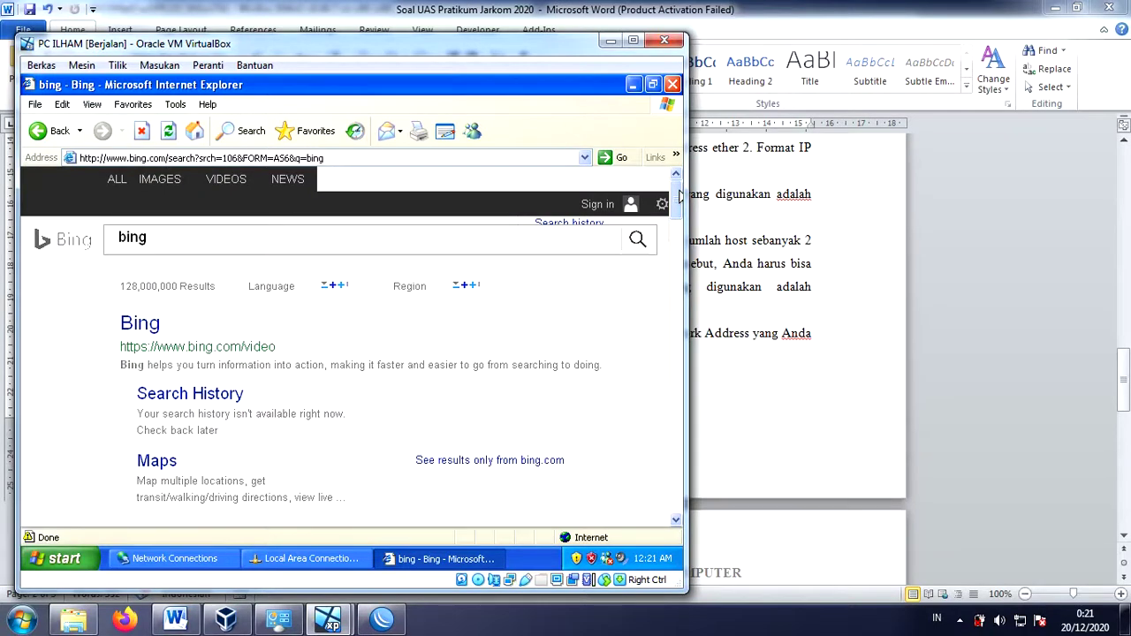